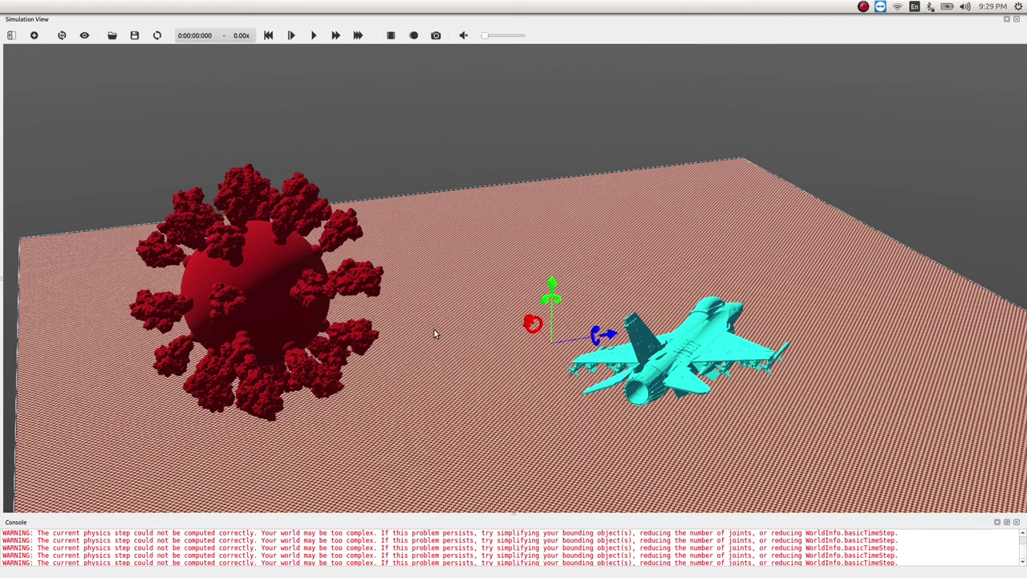
# Run the F16 world in real time to about 0:00:15, watching from a low side angle, then pause
pyautogui.click(313, 36)
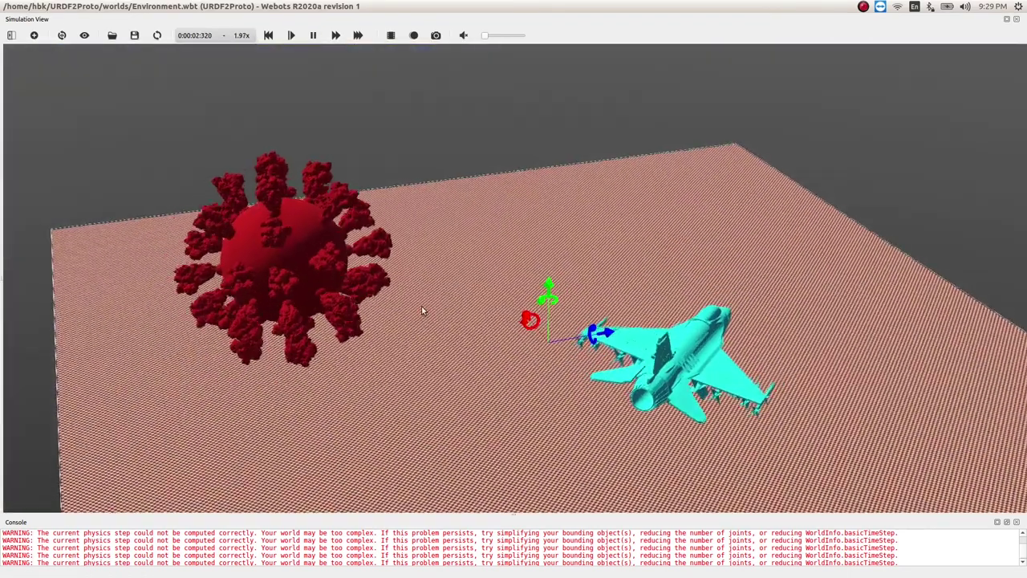
pyautogui.moveTo(380, 284); pyautogui.dragTo(409, 348)
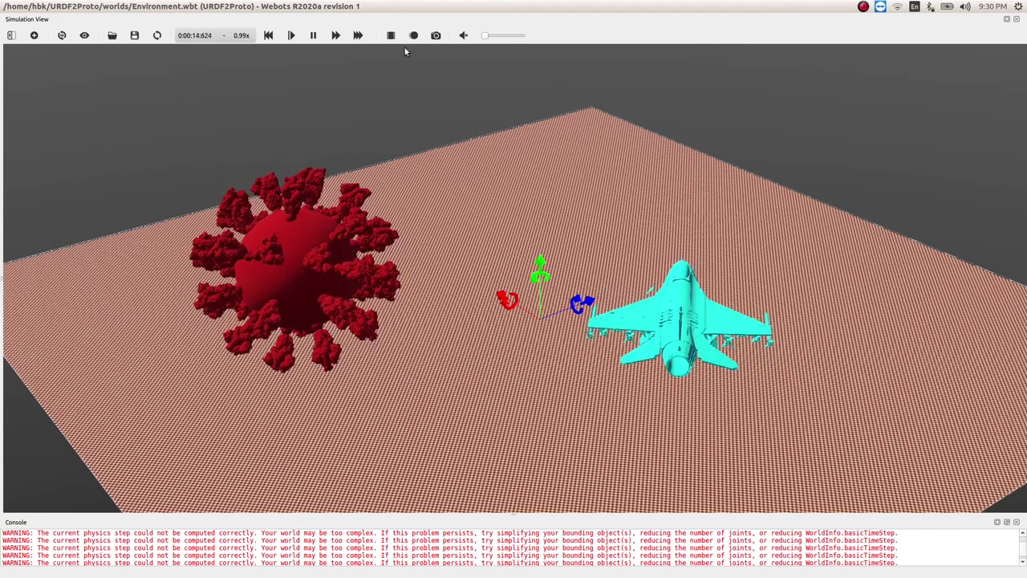
pyautogui.click(313, 37)
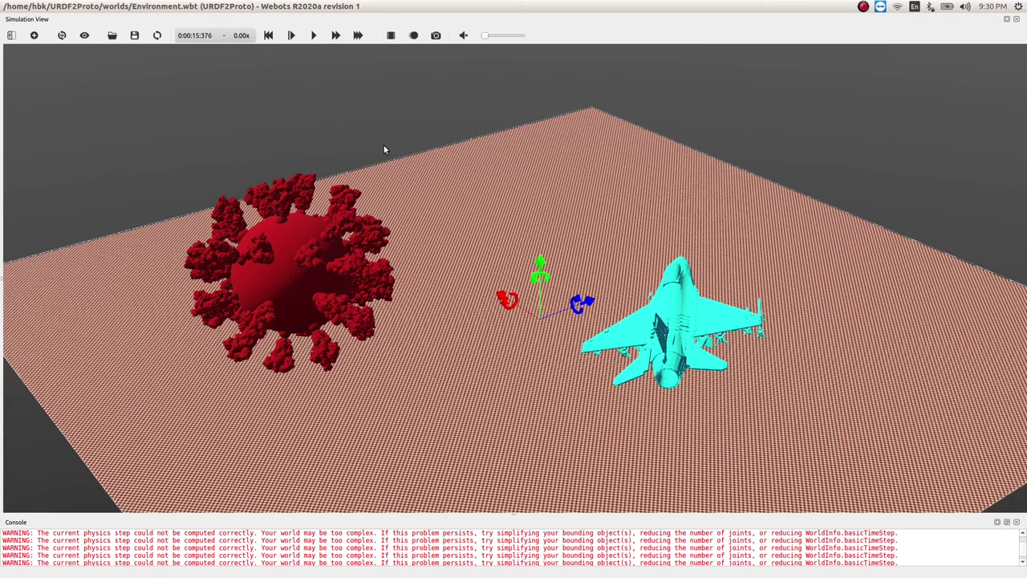
# Delete the virus object from the world and orbit the view around the F16 jet
pyautogui.click(275, 257)
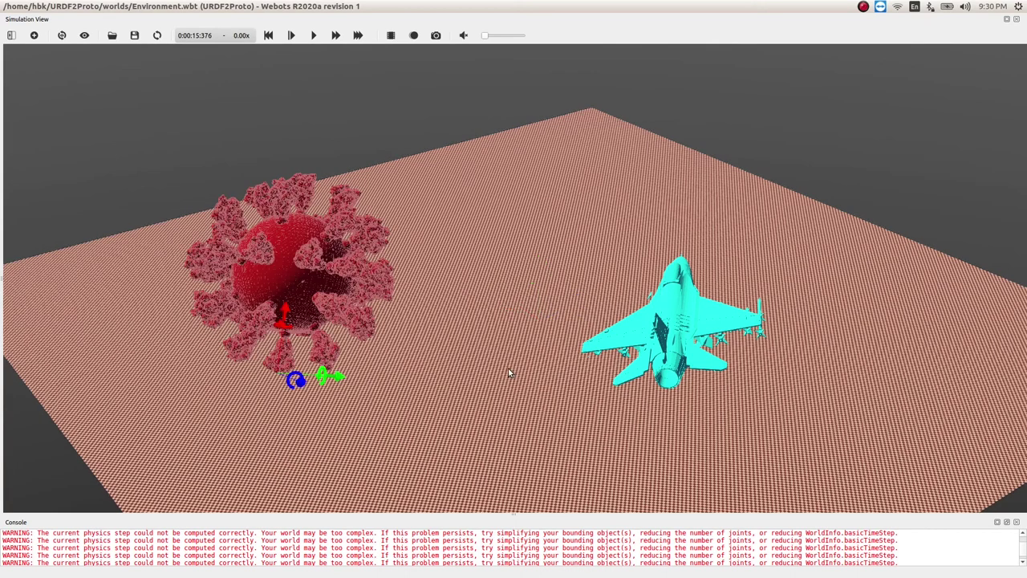
pyautogui.press('Delete')
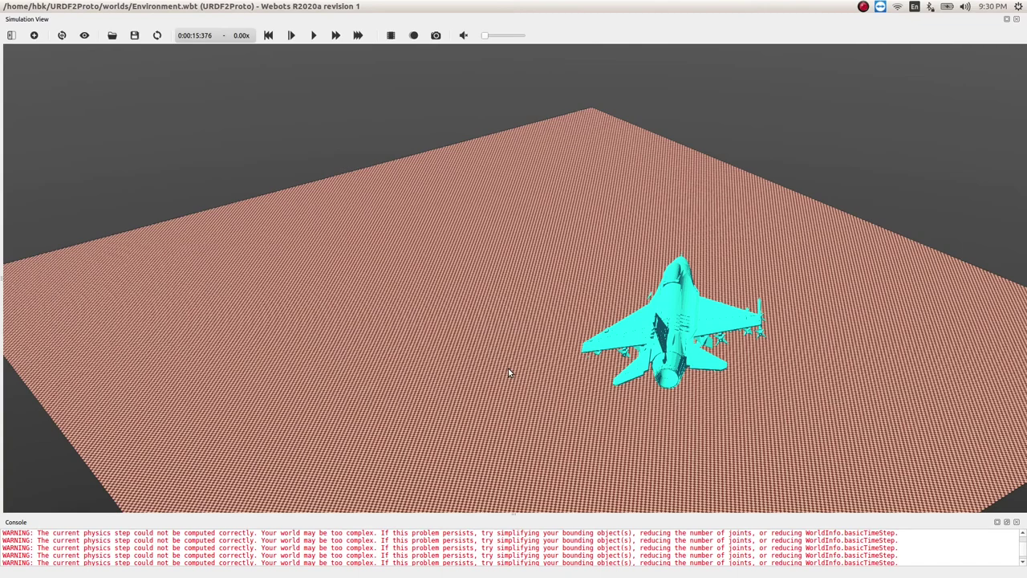
pyautogui.moveTo(509, 374); pyautogui.dragTo(472, 247)
pyautogui.rightClick(470, 245)
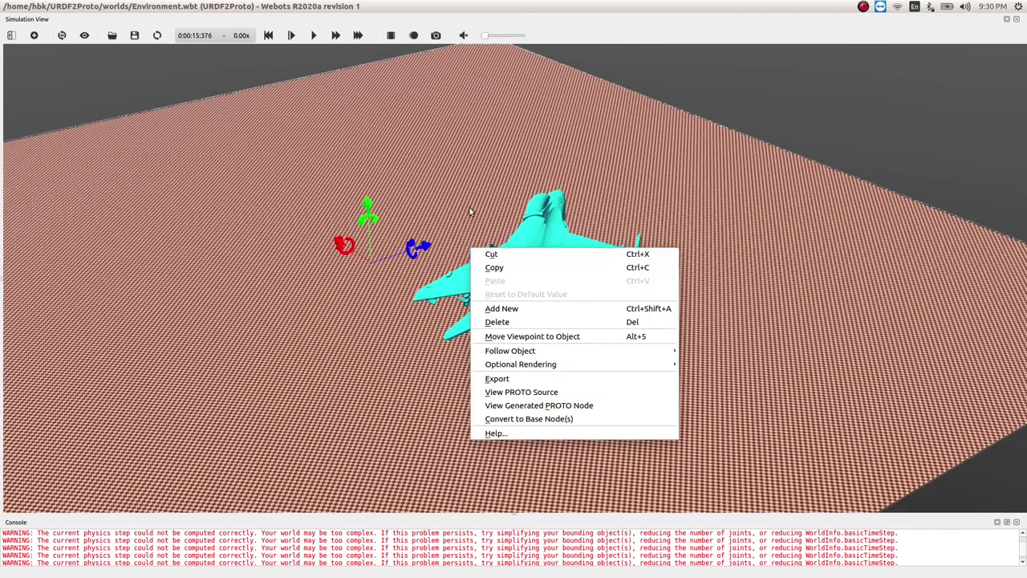
pyautogui.press('Escape')
pyautogui.moveTo(537, 257); pyautogui.dragTo(537, 279)
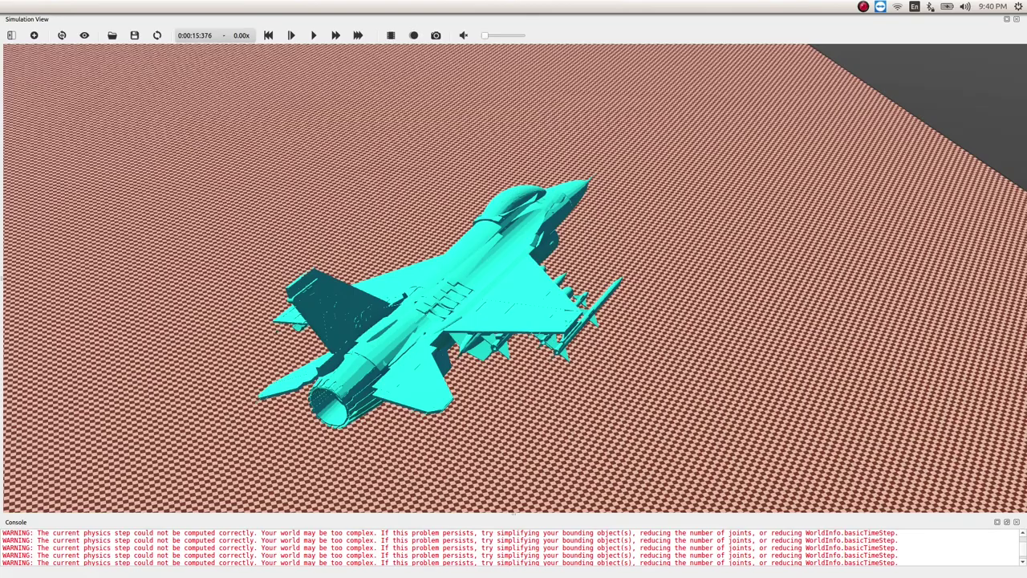
pyautogui.moveTo(354, 220)
pyautogui.mouseDown()
pyautogui.moveTo(382, 217)
pyautogui.moveTo(349, 223)
pyautogui.mouseUp()
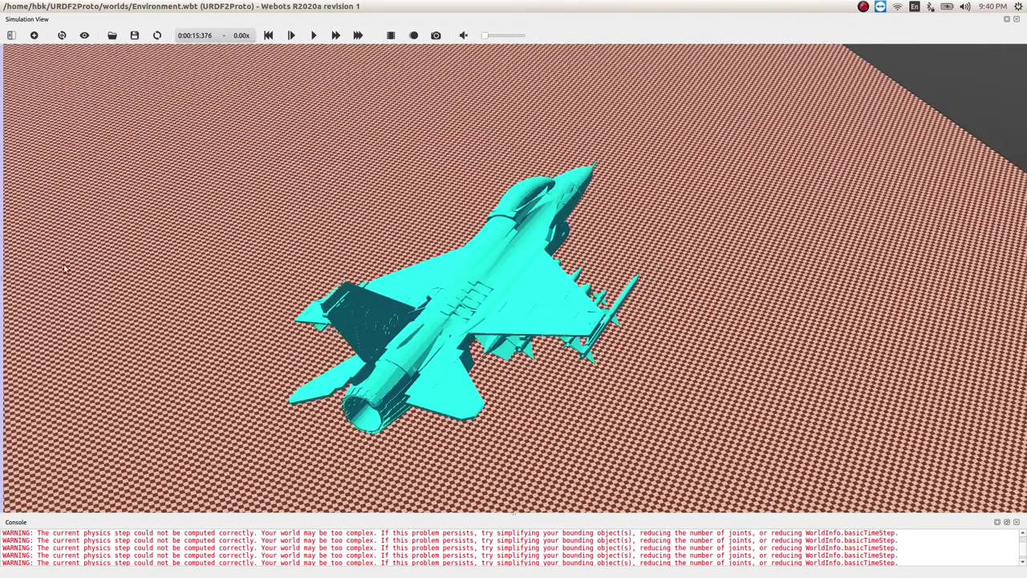
# Show the scene tree, select the Robot node, and cancel the Add a node dialog
pyautogui.hotkey('ctrl', 't')
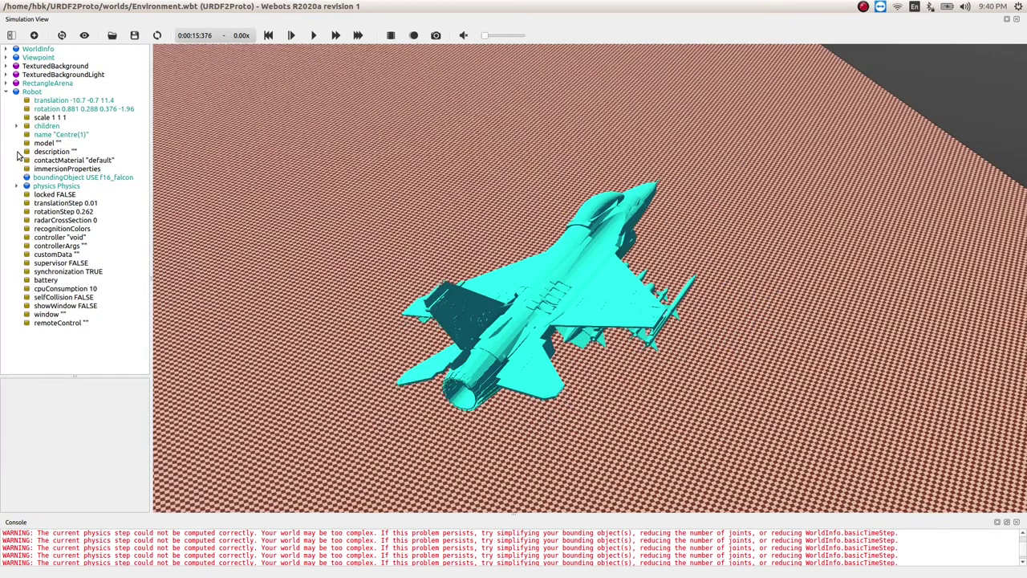
pyautogui.click(5, 92)
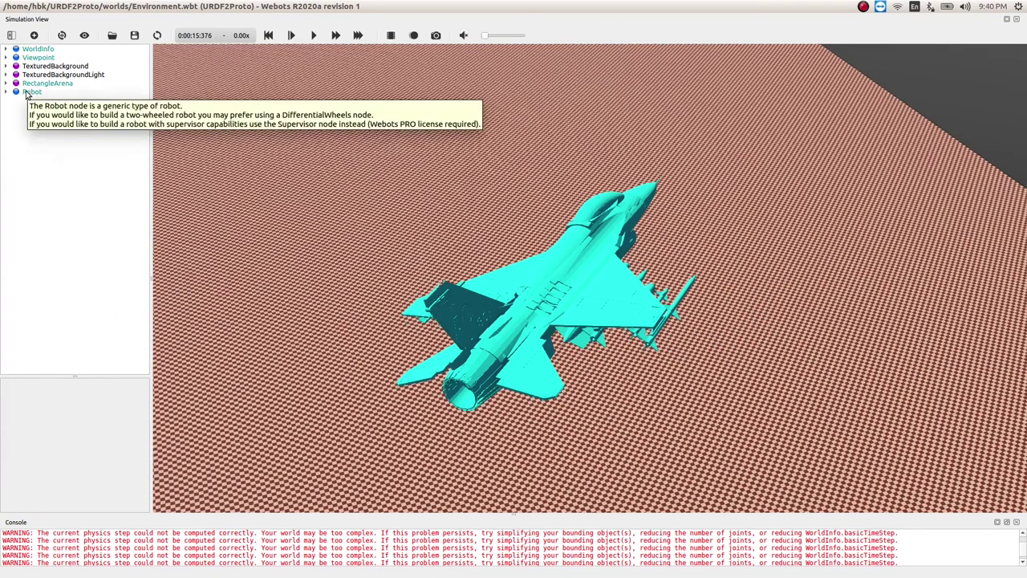
pyautogui.click(28, 92)
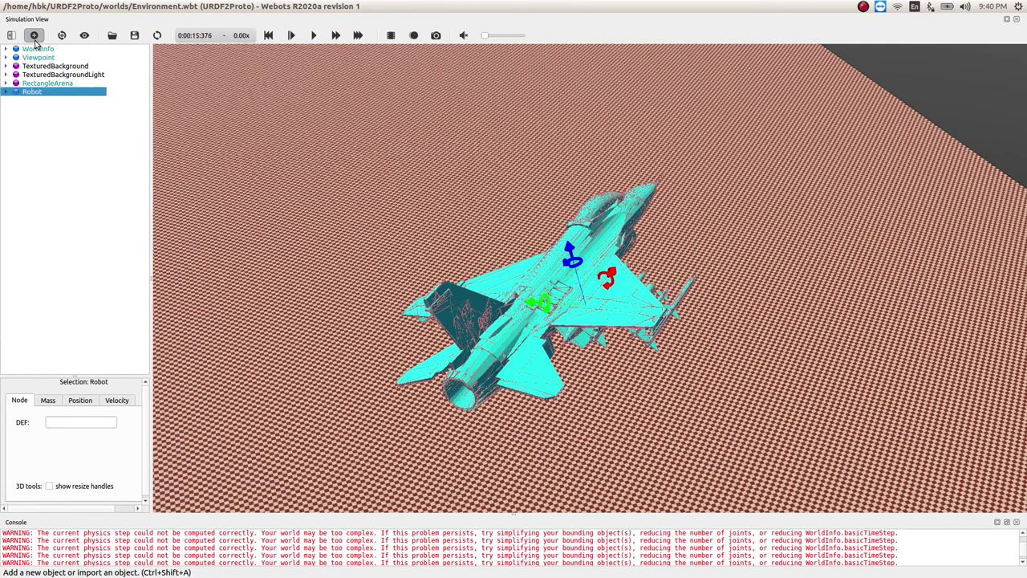
pyautogui.click(34, 38)
pyautogui.click(308, 181)
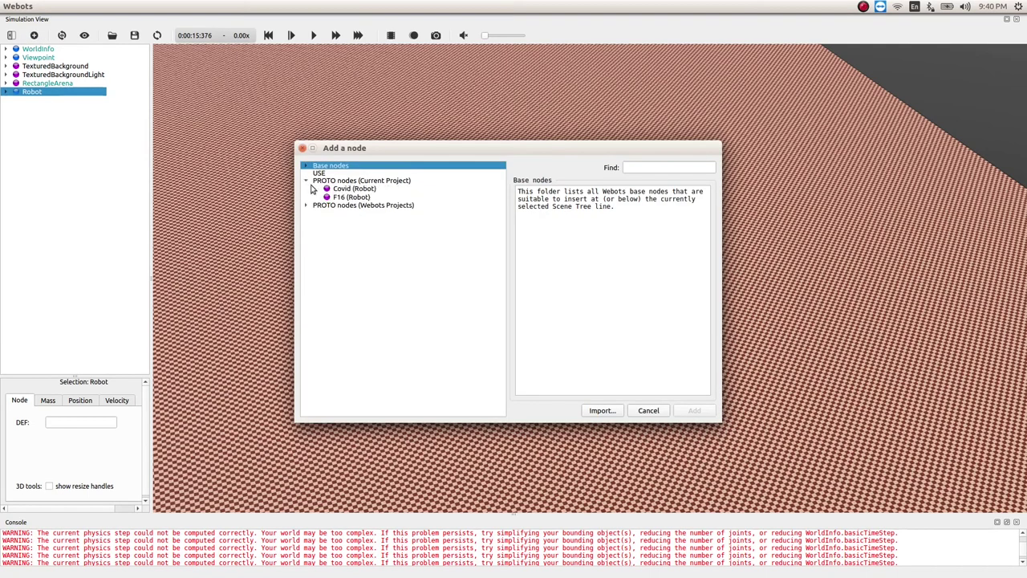
pyautogui.click(302, 147)
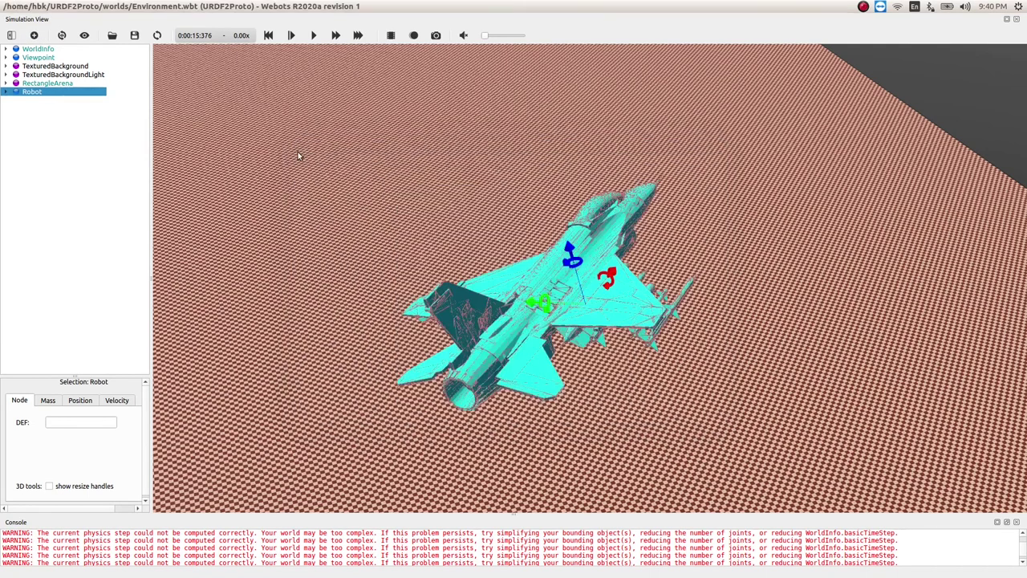
# Expand the Robot node and its children field to reveal the Shape node
pyautogui.rightClick(47, 94)
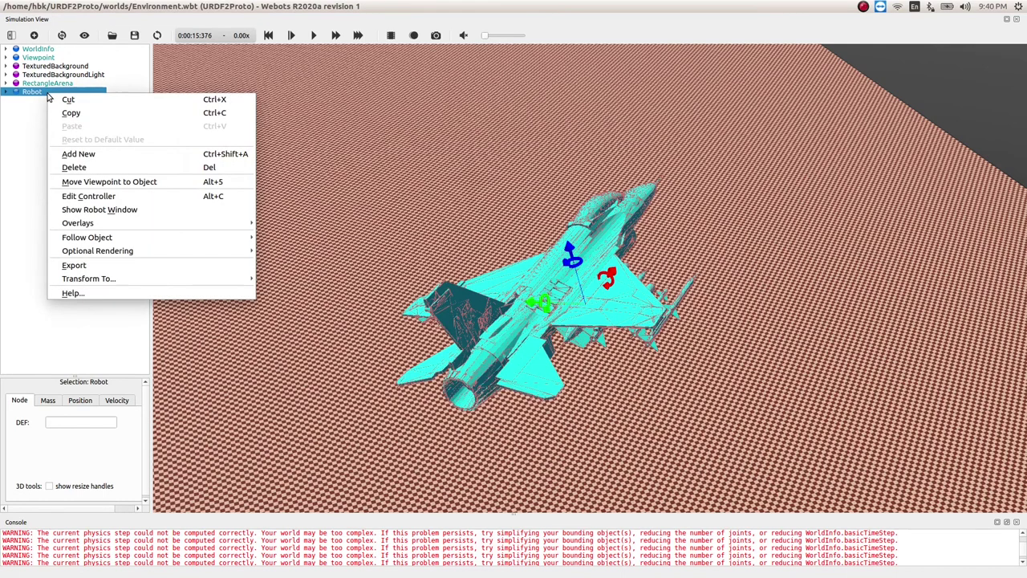
pyautogui.moveTo(84, 251)
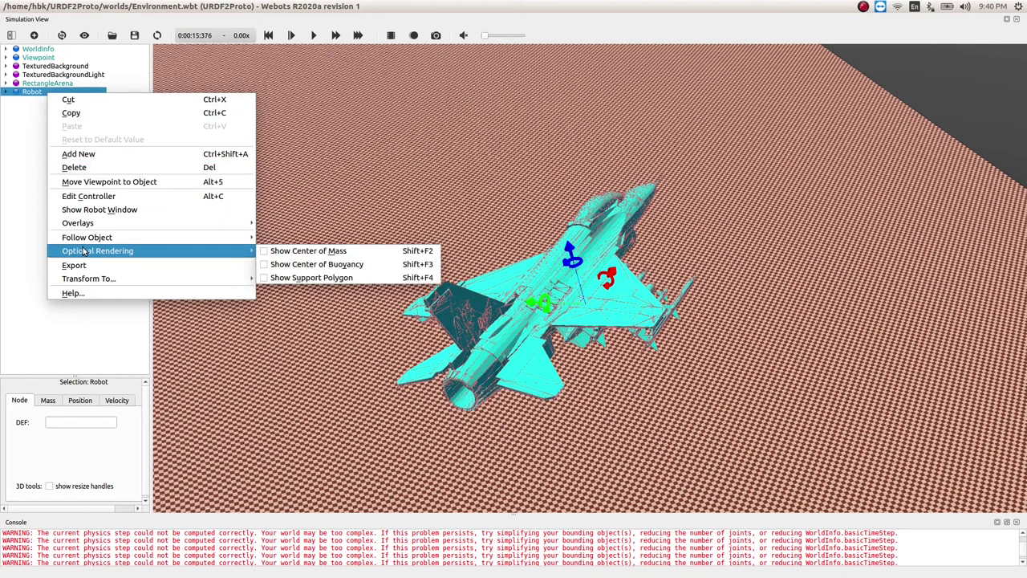
pyautogui.click(29, 226)
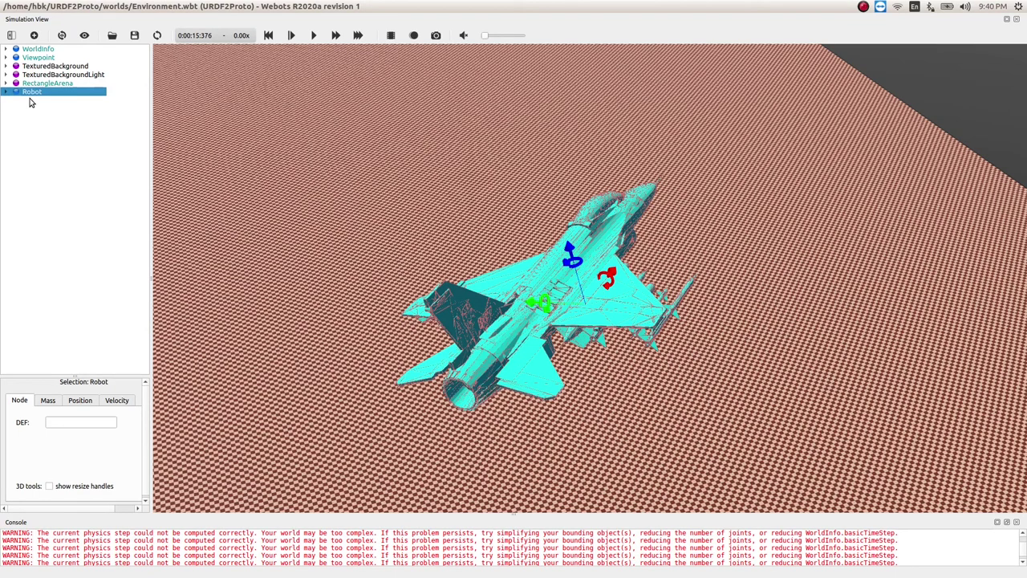
pyautogui.click(6, 92)
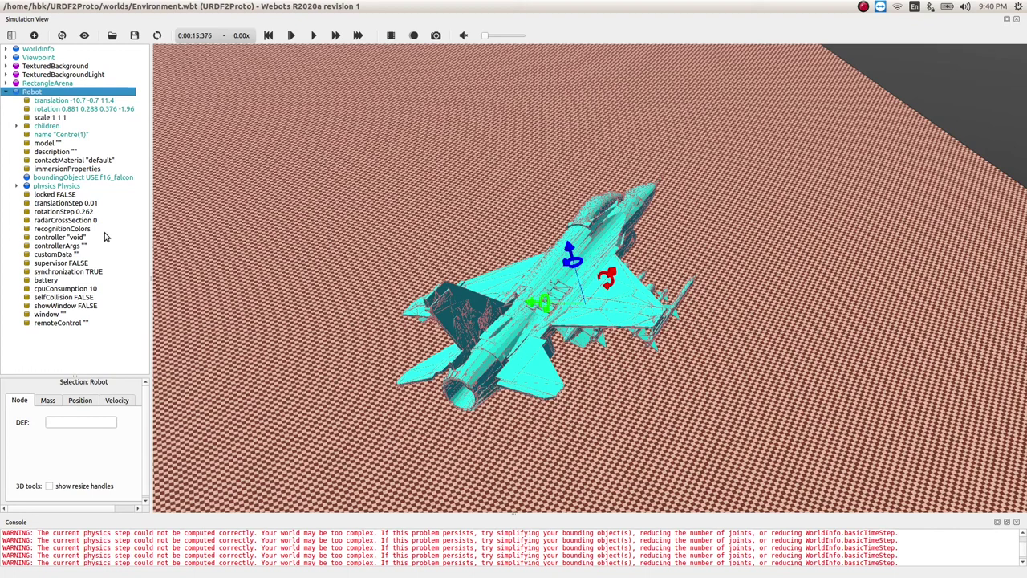
pyautogui.click(17, 126)
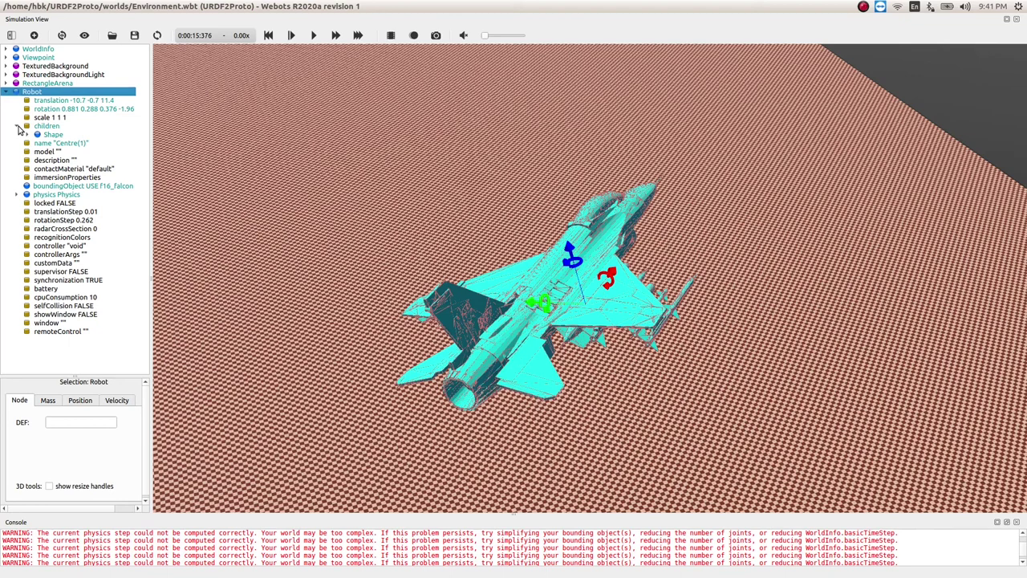
# Add a Base-nodes Solid next to Shape in the Robot's children and expand its fields
pyautogui.click(20, 133)
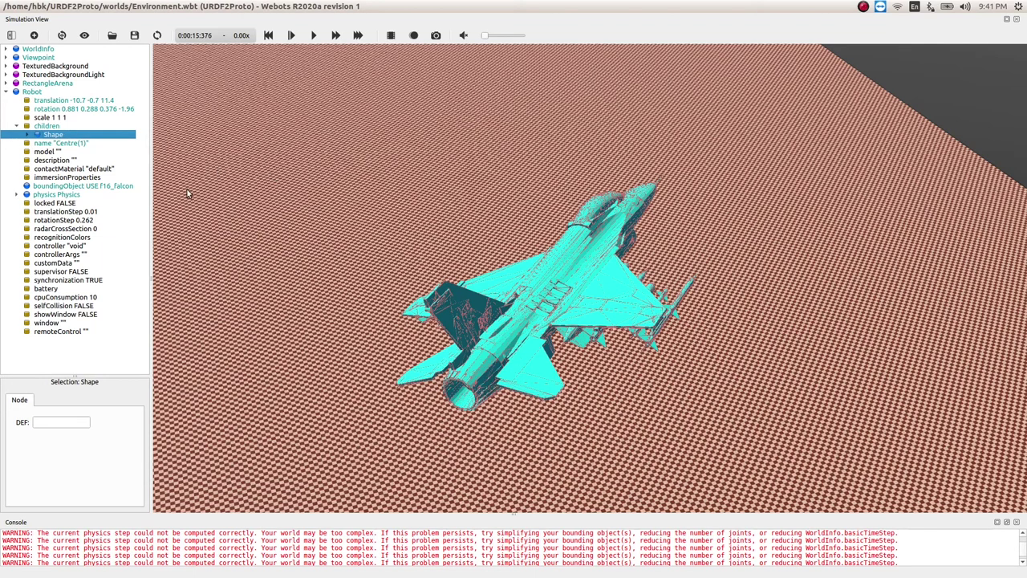
pyautogui.click(33, 34)
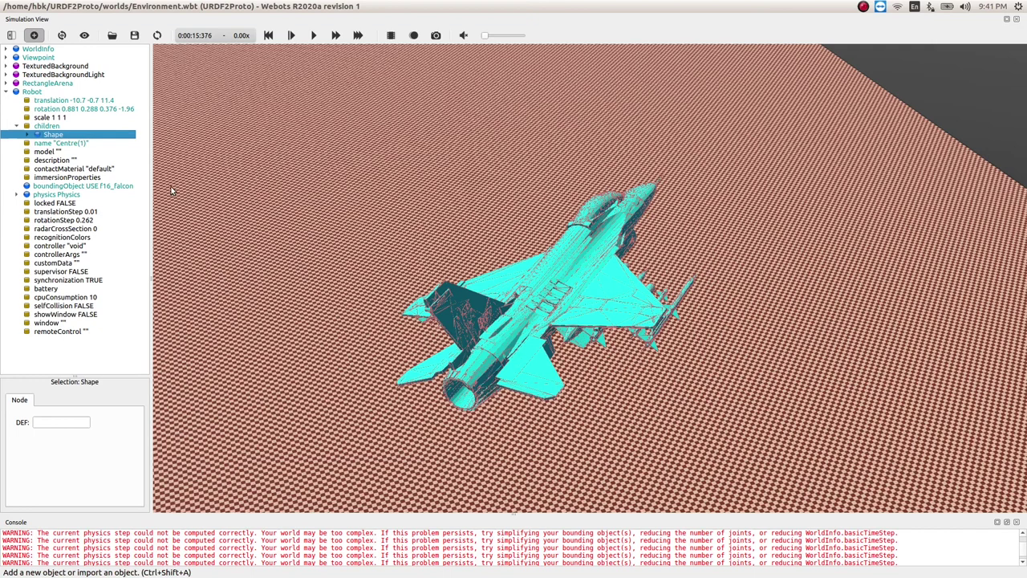
pyautogui.click(306, 167)
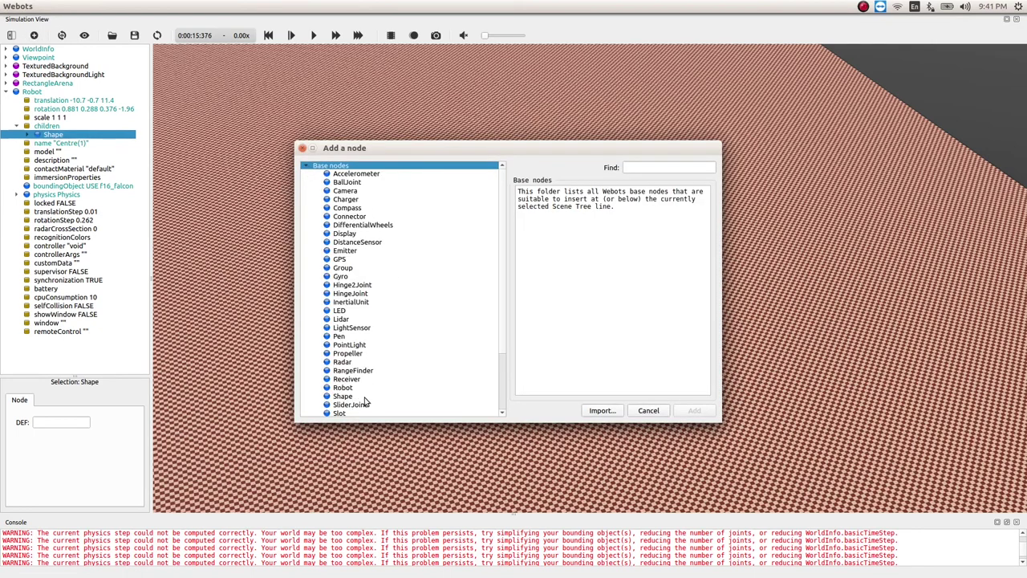
pyautogui.scroll(-1, 363, 402)
pyautogui.scroll(-1, 365, 402)
pyautogui.click(343, 373)
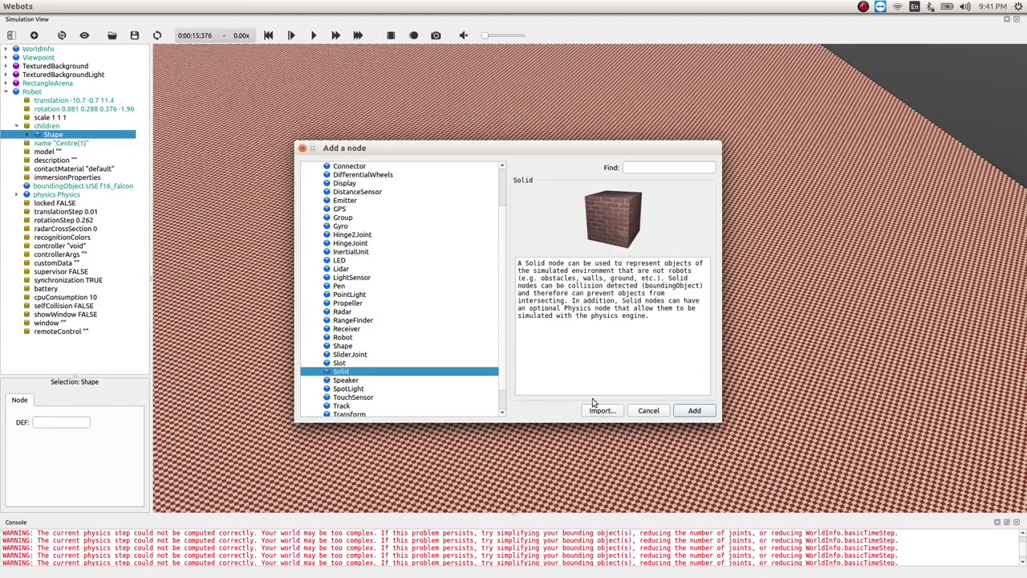
pyautogui.click(675, 410)
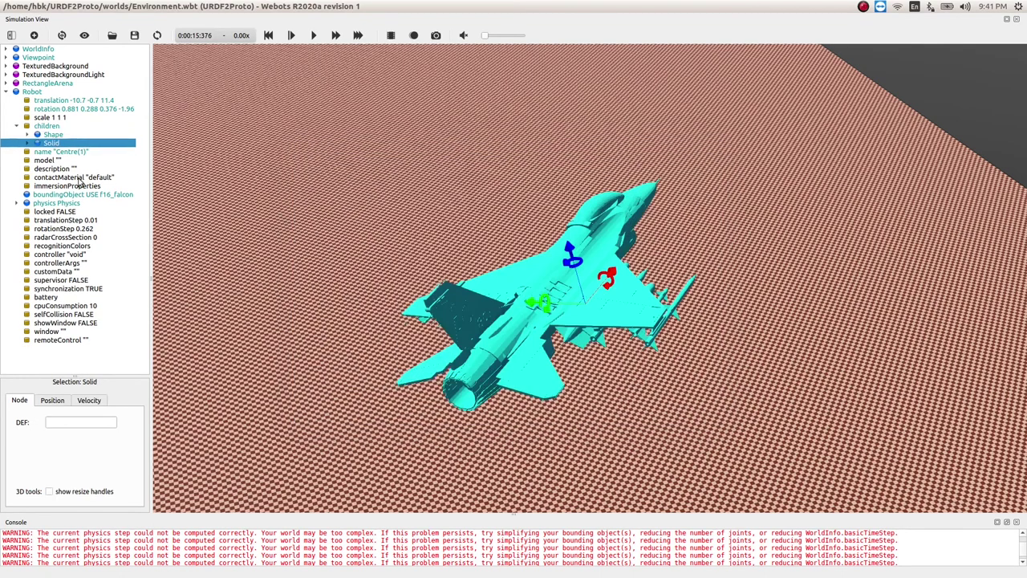
pyautogui.click(28, 143)
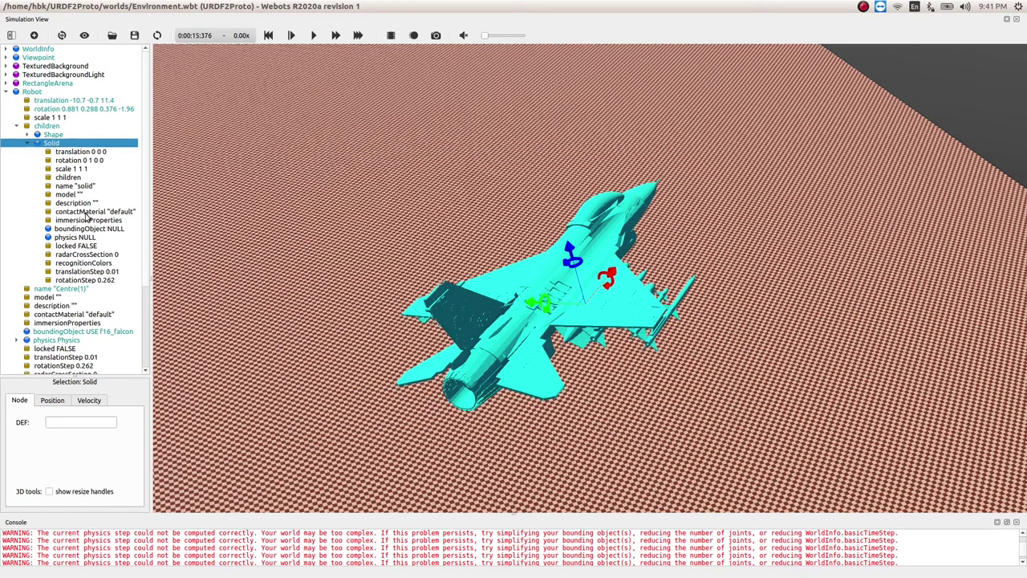
# Add a Shape node inside the new Solid's children and expand it
pyautogui.click(58, 178)
pyautogui.doubleClick(57, 182)
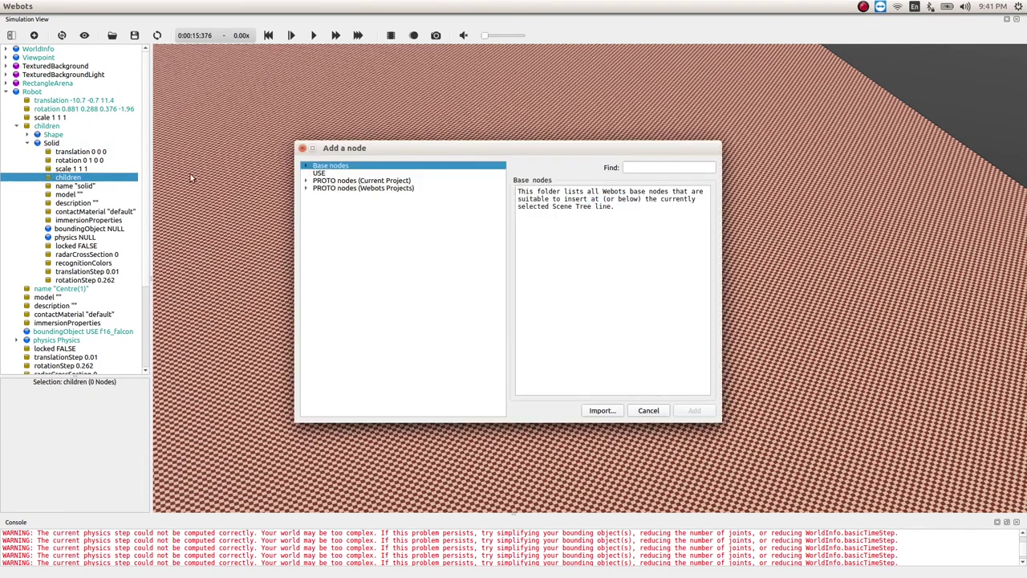
pyautogui.click(305, 167)
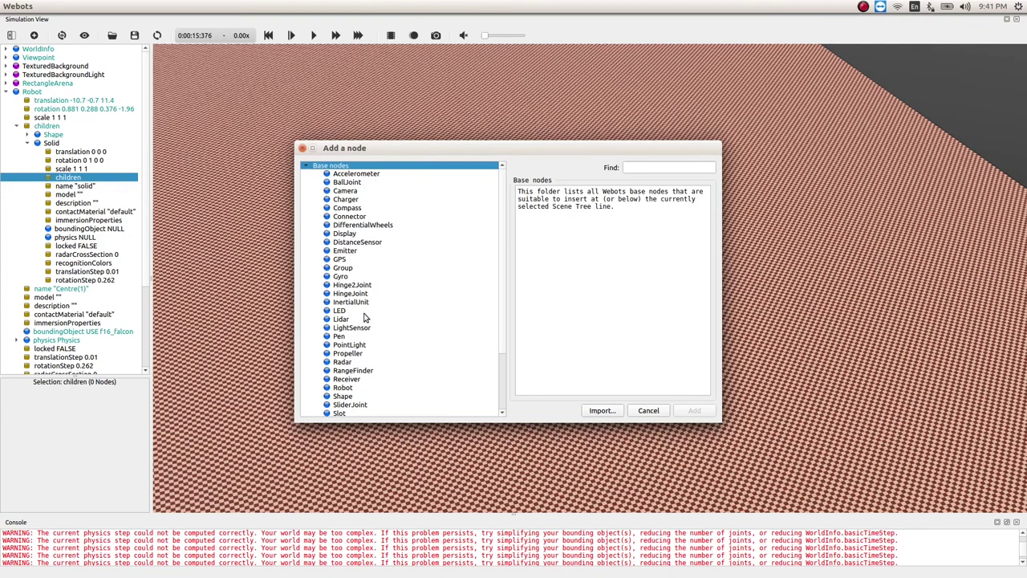
pyautogui.click(348, 397)
pyautogui.click(691, 411)
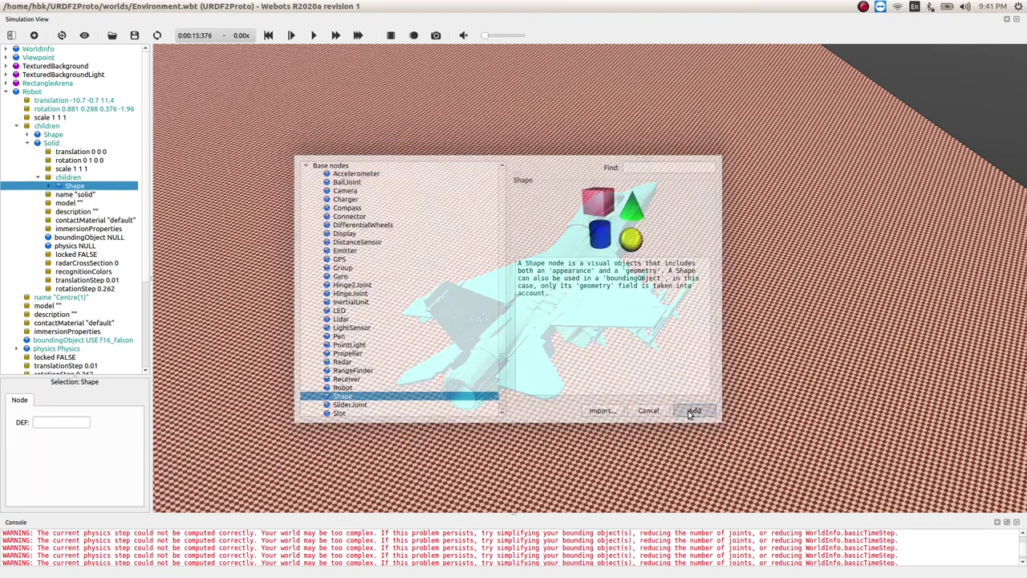
pyautogui.click(48, 185)
# Give the plate shape a PBRAppearance and a Box geometry
pyautogui.doubleClick(81, 194)
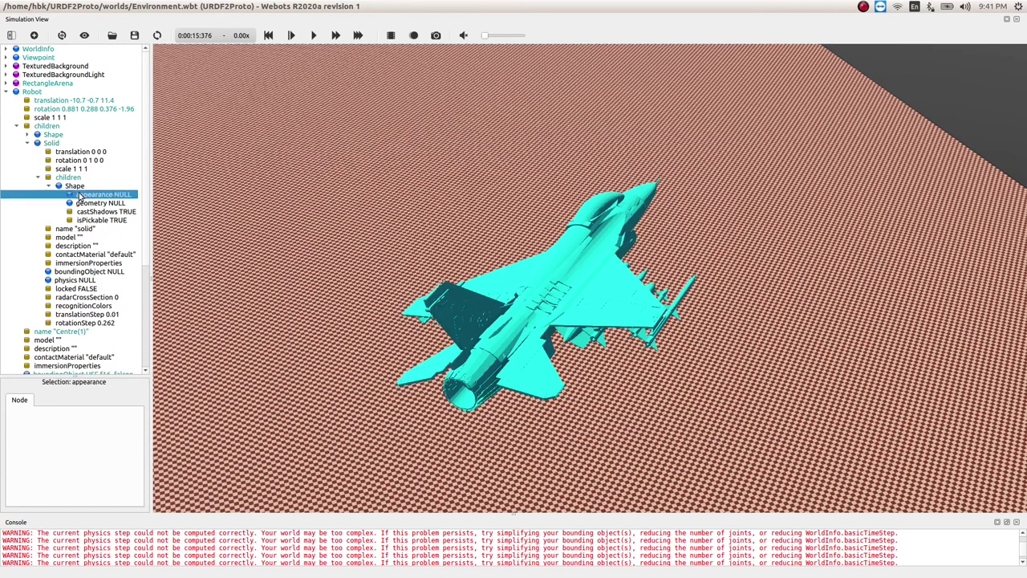
pyautogui.click(306, 167)
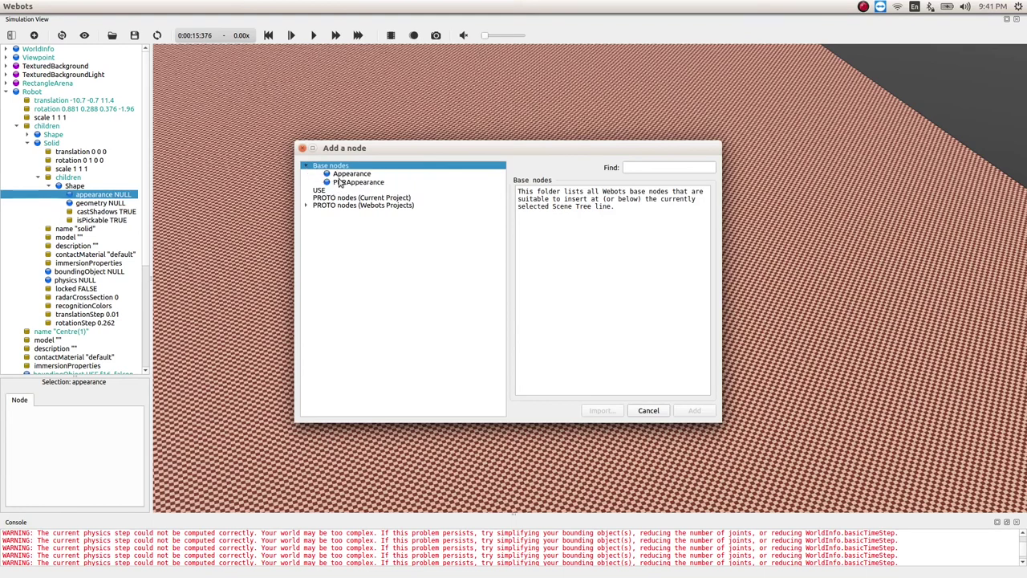
pyautogui.click(338, 182)
pyautogui.click(695, 410)
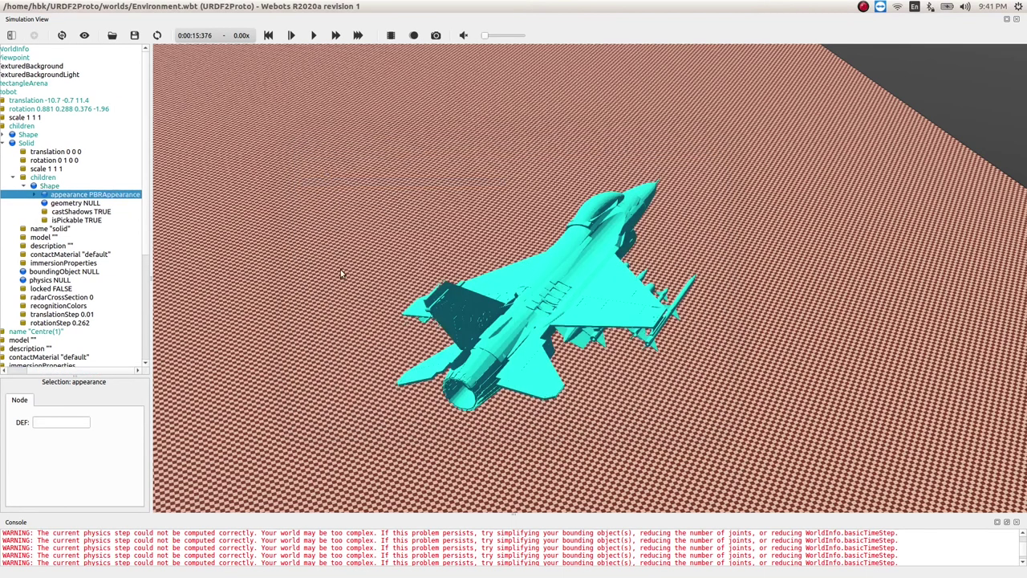
pyautogui.click(78, 204)
pyautogui.doubleClick(78, 206)
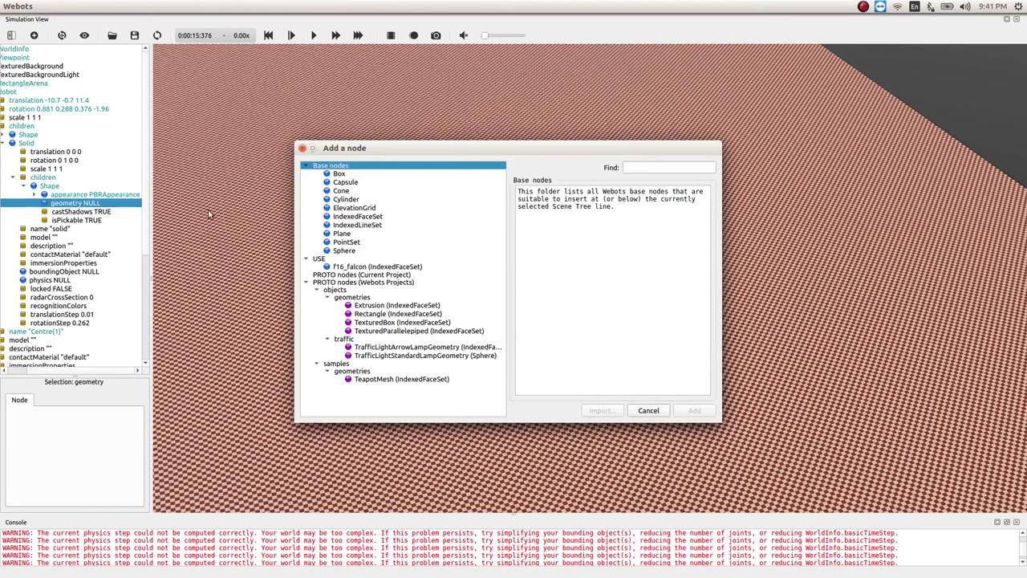
pyautogui.click(339, 174)
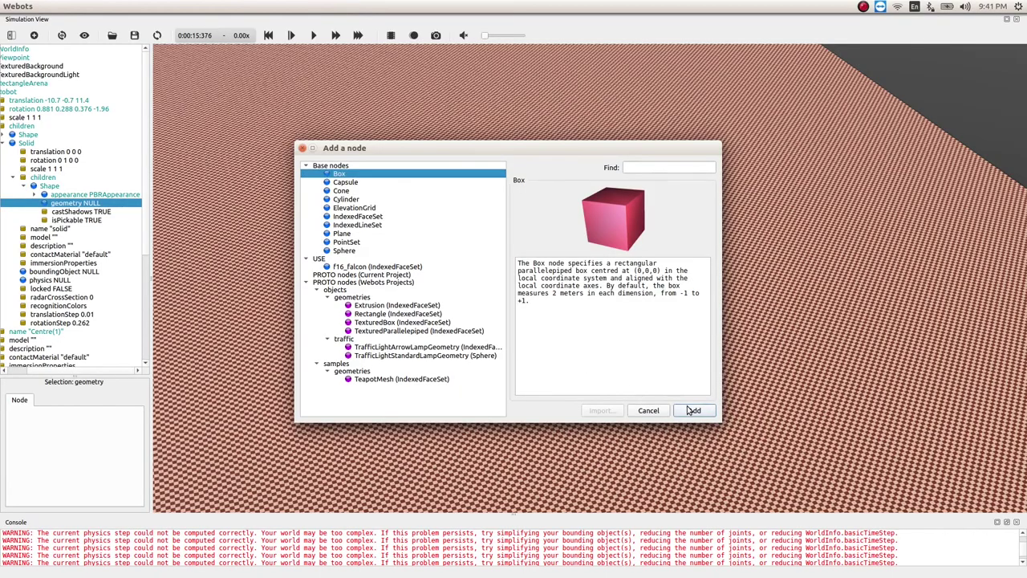
pyautogui.click(694, 410)
pyautogui.moveTo(594, 351); pyautogui.dragTo(431, 324)
# Set the box size to 3 × 3 × 0.1 m
pyautogui.click(35, 203)
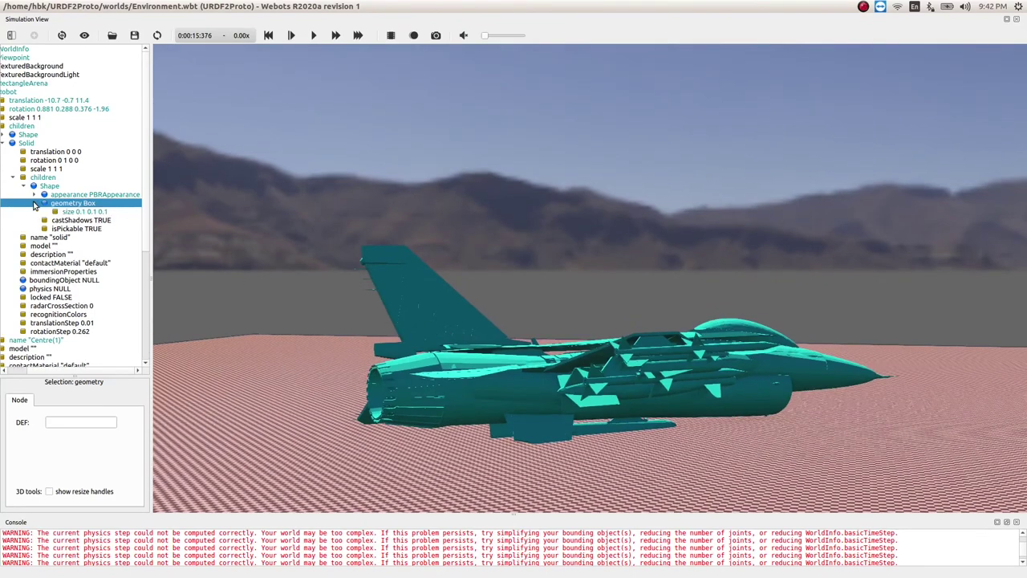
pyautogui.click(58, 212)
pyautogui.doubleClick(67, 417)
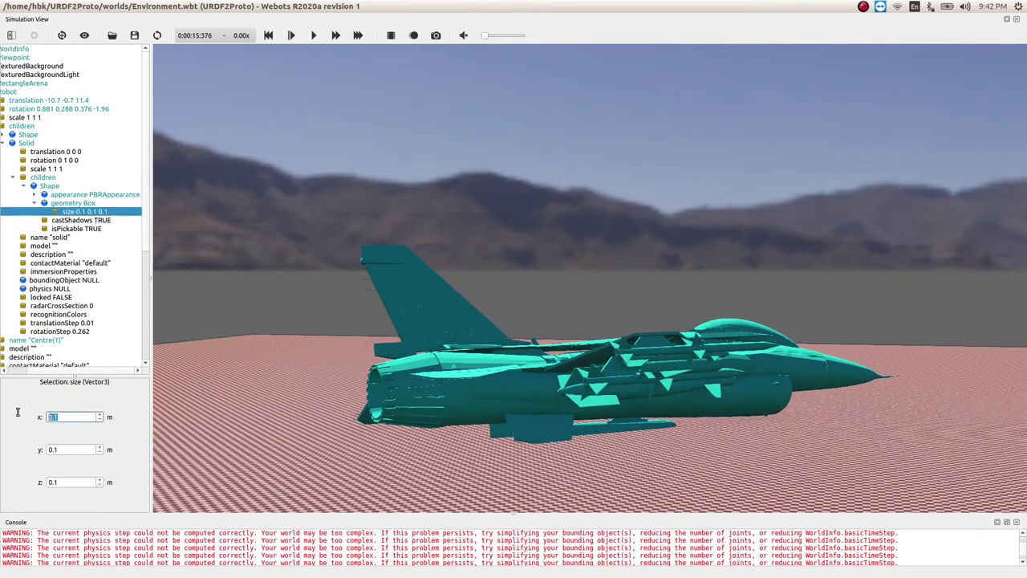
pyautogui.write('3')
pyautogui.doubleClick(65, 449)
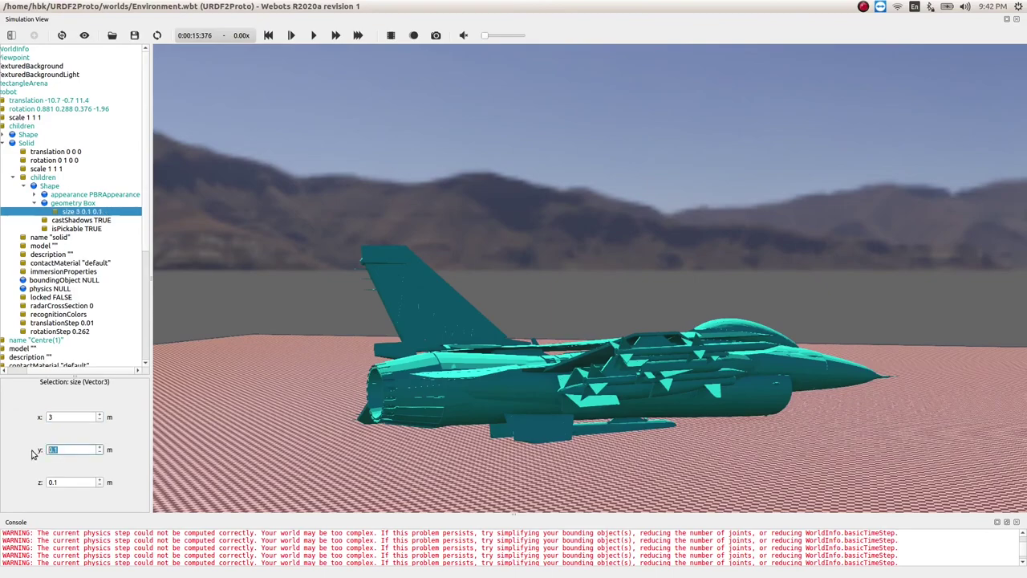
pyautogui.write('3')
pyautogui.click(70, 416)
pyautogui.moveTo(233, 378); pyautogui.dragTo(570, 358)
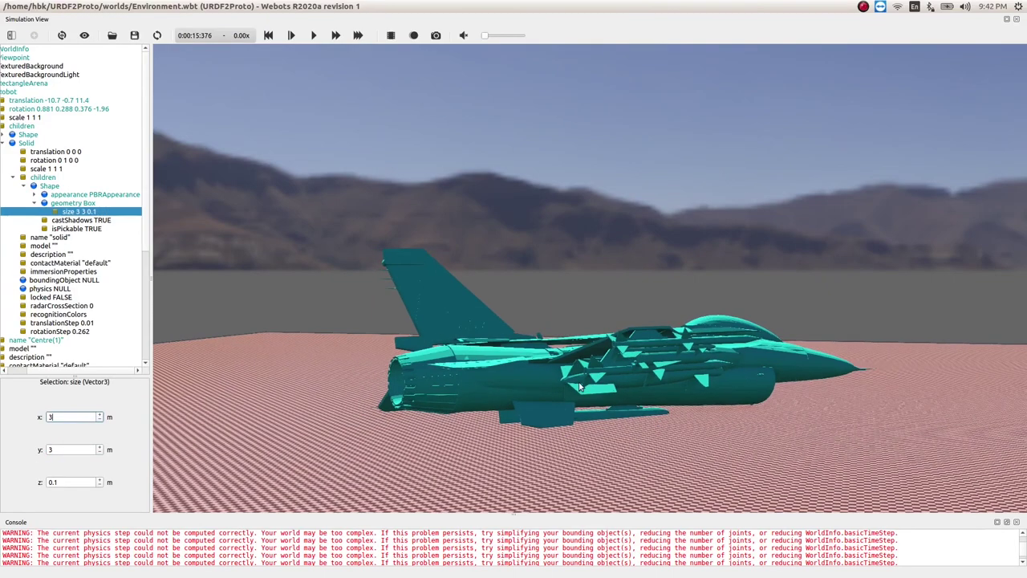
pyautogui.moveTo(580, 387); pyautogui.dragTo(553, 365)
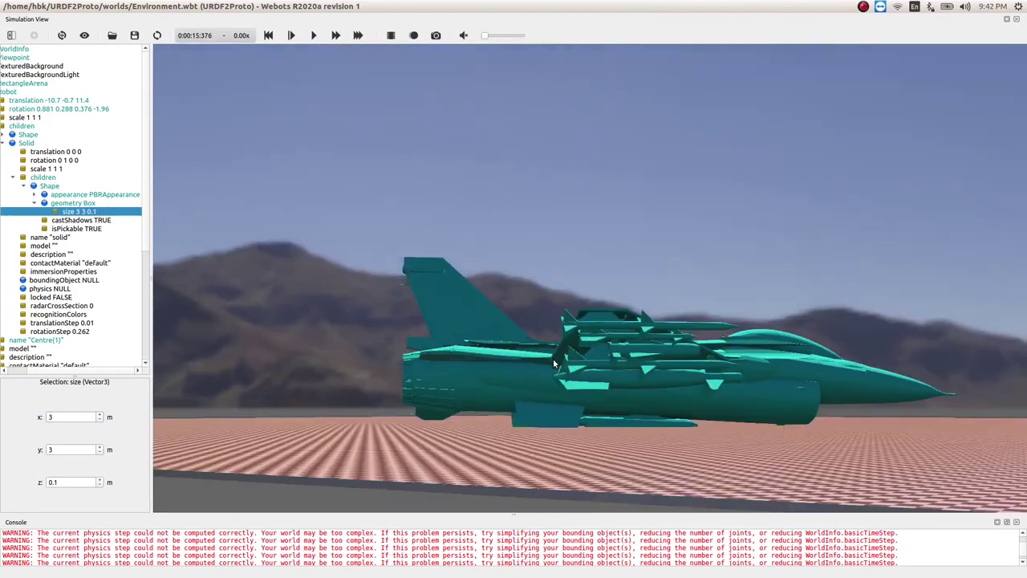
# Select the jet Robot and drag it upward off the ground
pyautogui.click(617, 359)
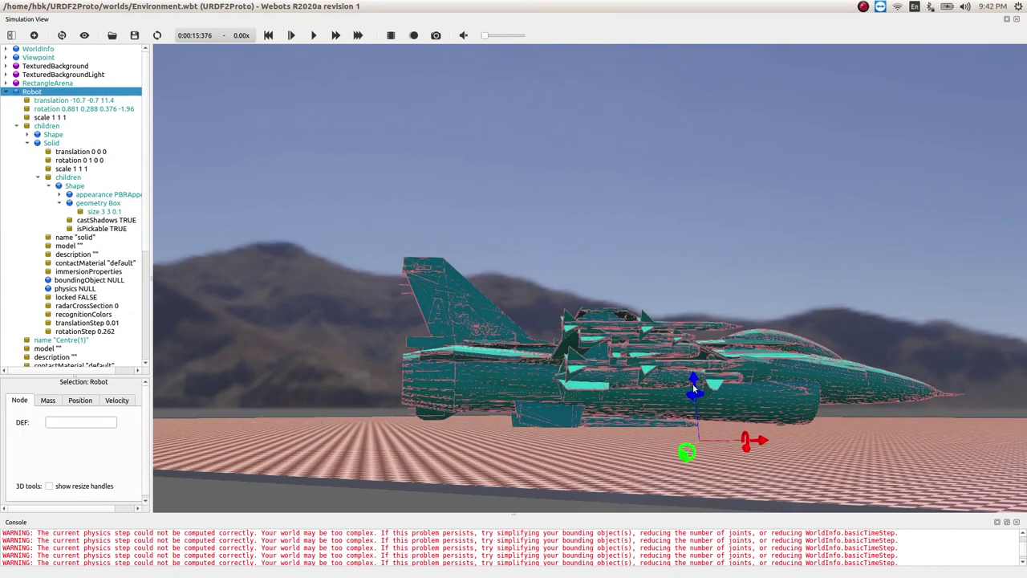
pyautogui.moveTo(695, 390); pyautogui.dragTo(683, 261)
pyautogui.scroll(4, 772, 318)
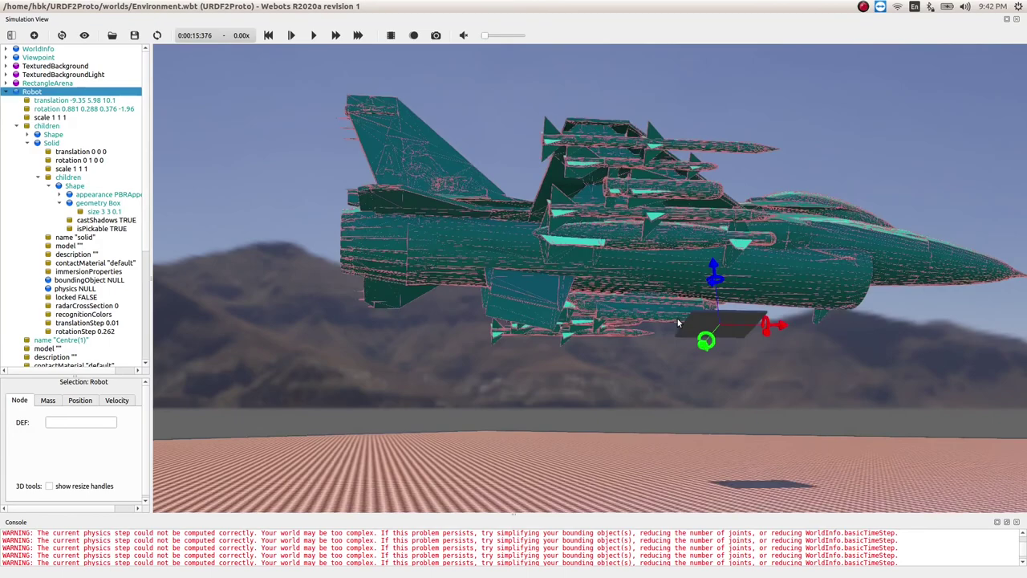
pyautogui.moveTo(772, 318); pyautogui.dragTo(698, 235)
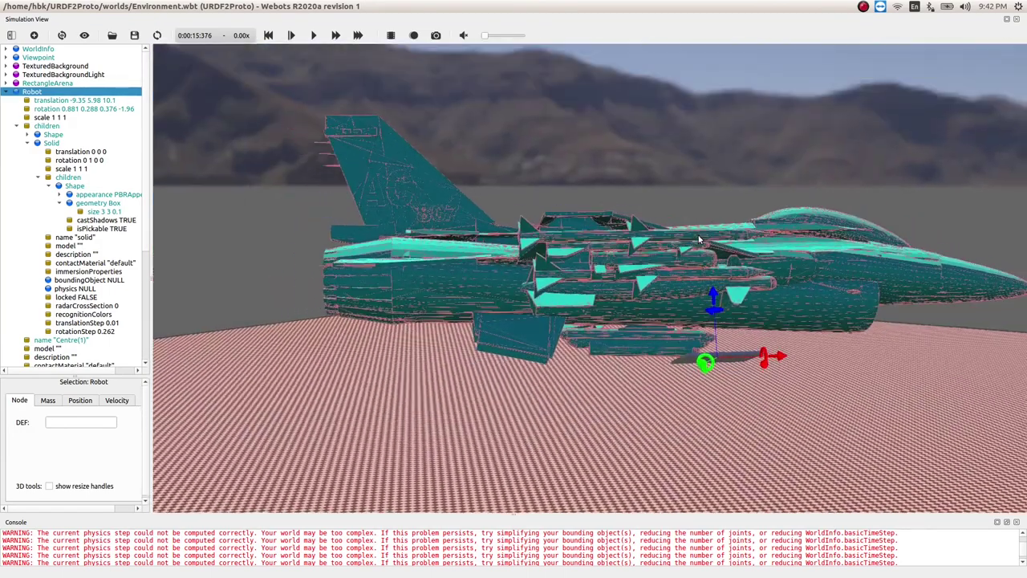
# Slide the jet along its length to translation -11.6 5.97 7.73
pyautogui.click(282, 223)
pyautogui.moveTo(281, 223); pyautogui.dragTo(471, 245)
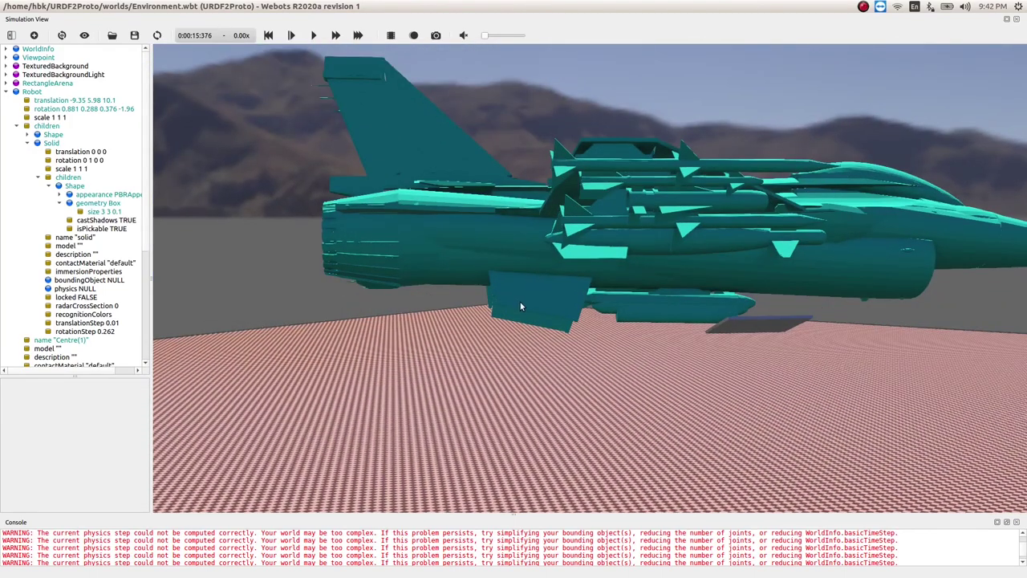
pyautogui.moveTo(536, 329); pyautogui.dragTo(606, 303)
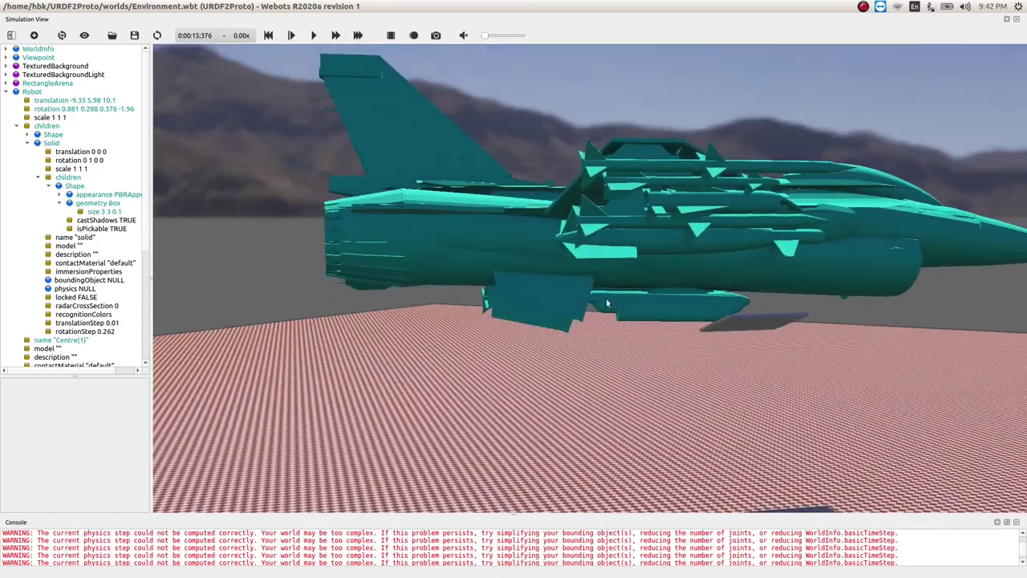
pyautogui.click(742, 321)
pyautogui.moveTo(806, 329); pyautogui.dragTo(718, 325)
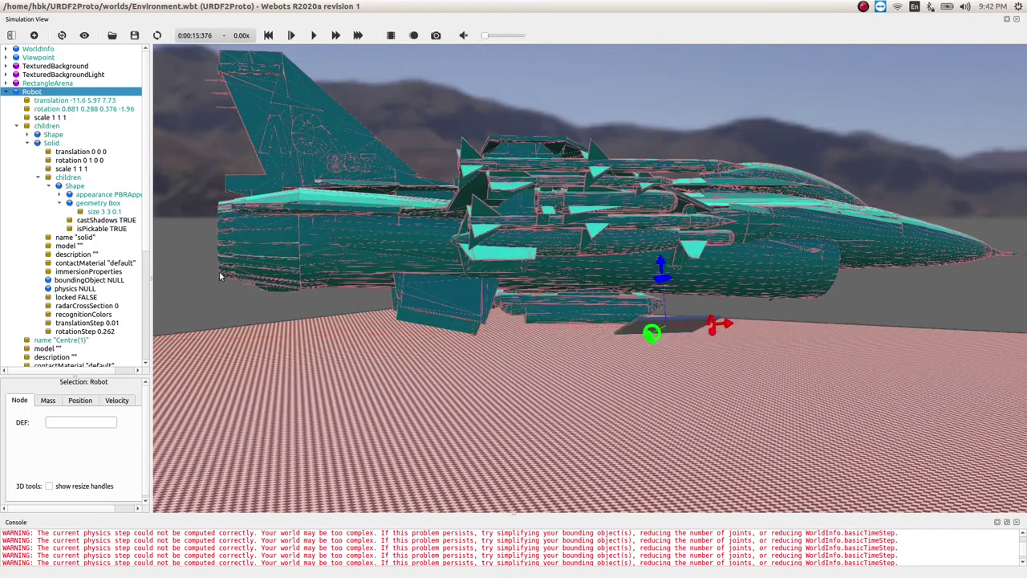
# Slide the plate Solid back to x -8.03 and rotate it π/12 about the vertical axis
pyautogui.click(81, 153)
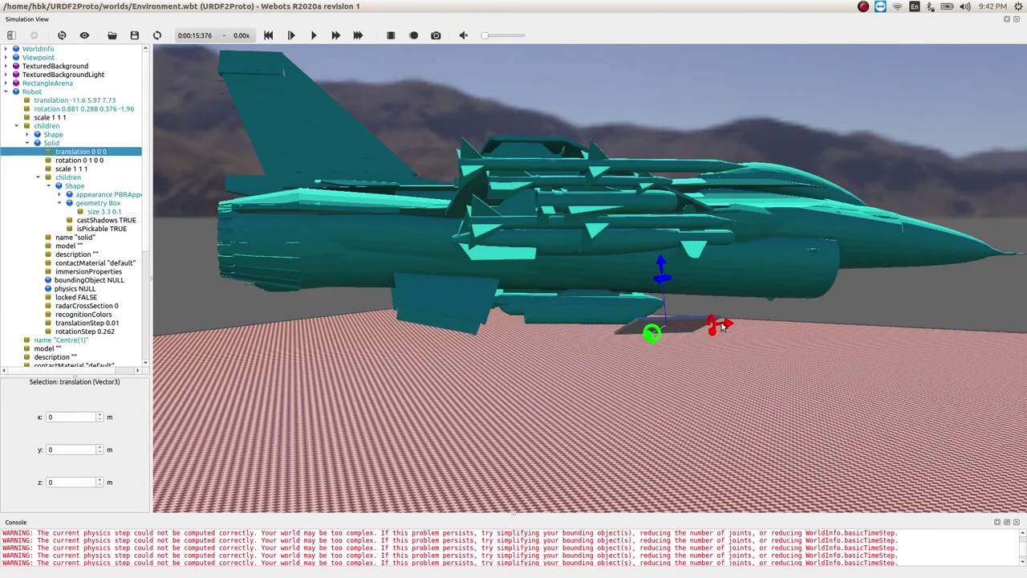
pyautogui.moveTo(722, 325); pyautogui.dragTo(502, 328)
pyautogui.scroll(5, 425, 345)
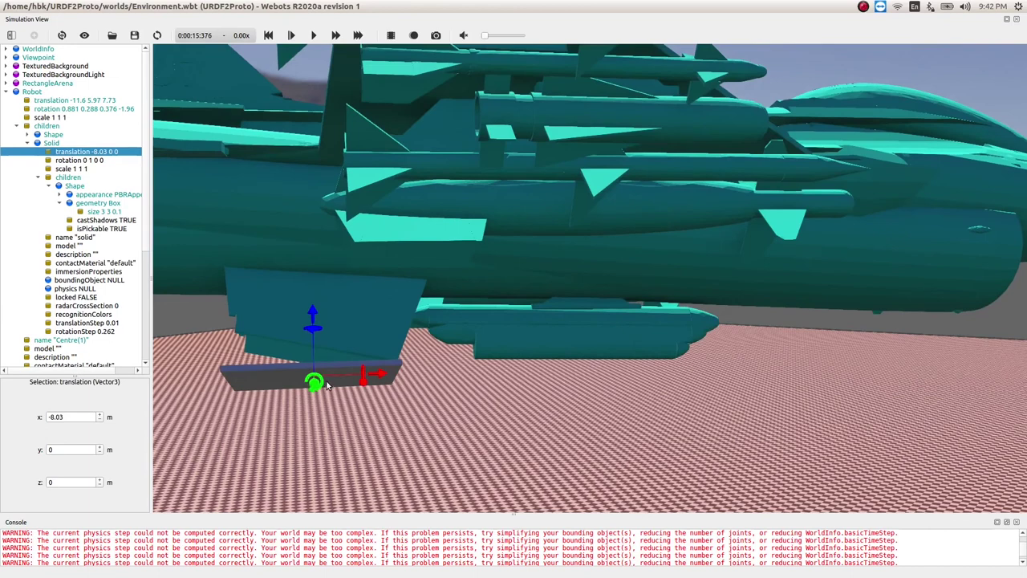
pyautogui.moveTo(312, 379); pyautogui.dragTo(313, 382)
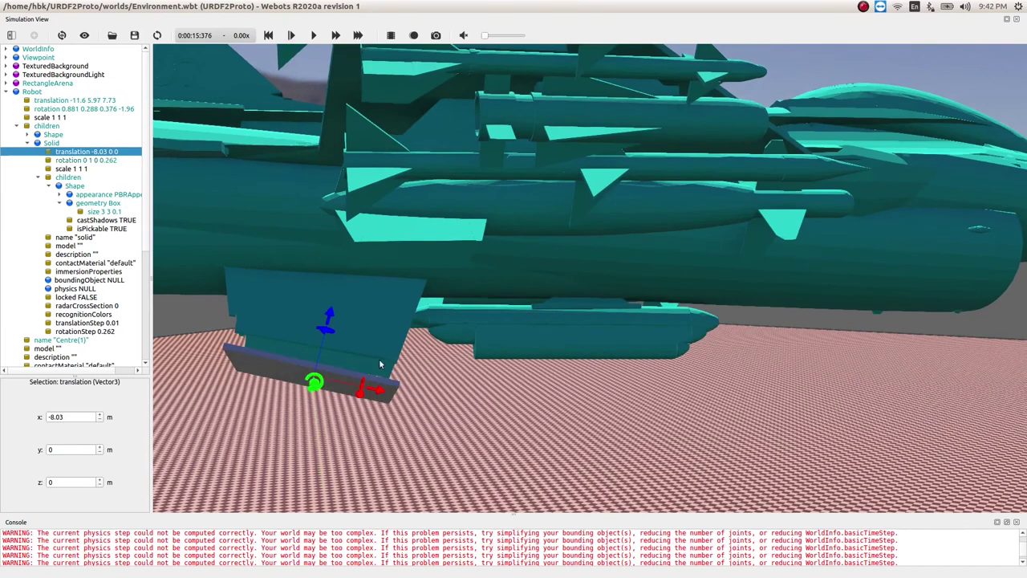
# Shift the plate about 0.37 m along z, to translation -7.93 0 0.367
pyautogui.moveTo(328, 318); pyautogui.dragTo(269, 294)
pyautogui.moveTo(449, 315); pyautogui.dragTo(431, 353)
pyautogui.rightClick(413, 352)
pyautogui.click(707, 321)
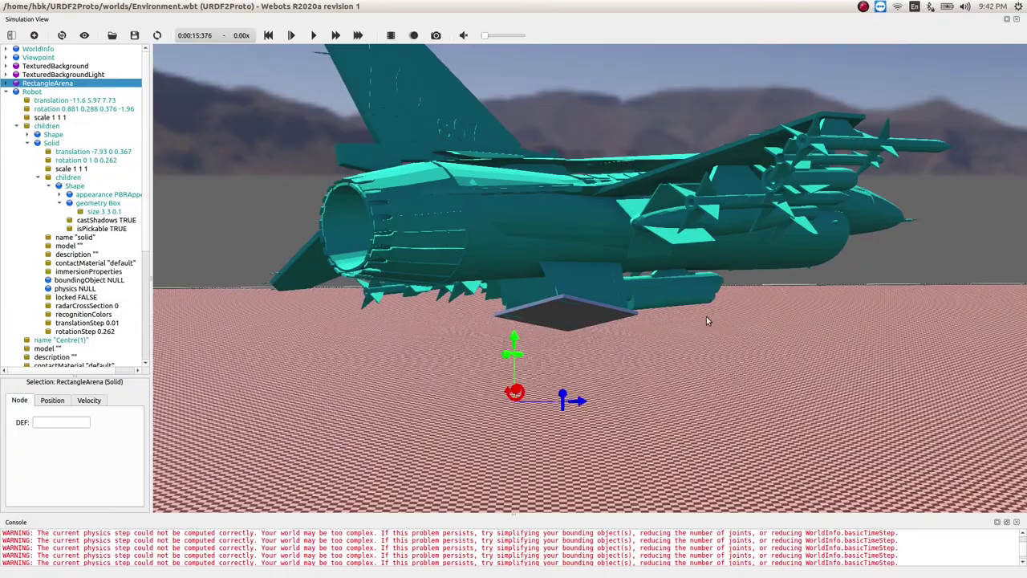
pyautogui.moveTo(635, 345); pyautogui.dragTo(600, 335)
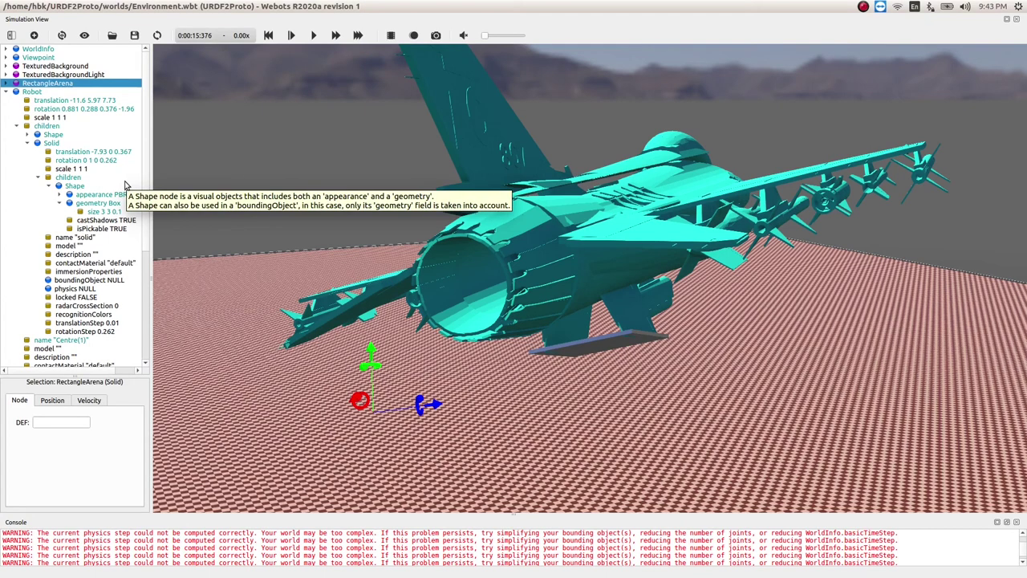
# Add a Physics node to the plate Solid with mass 20
pyautogui.click(59, 204)
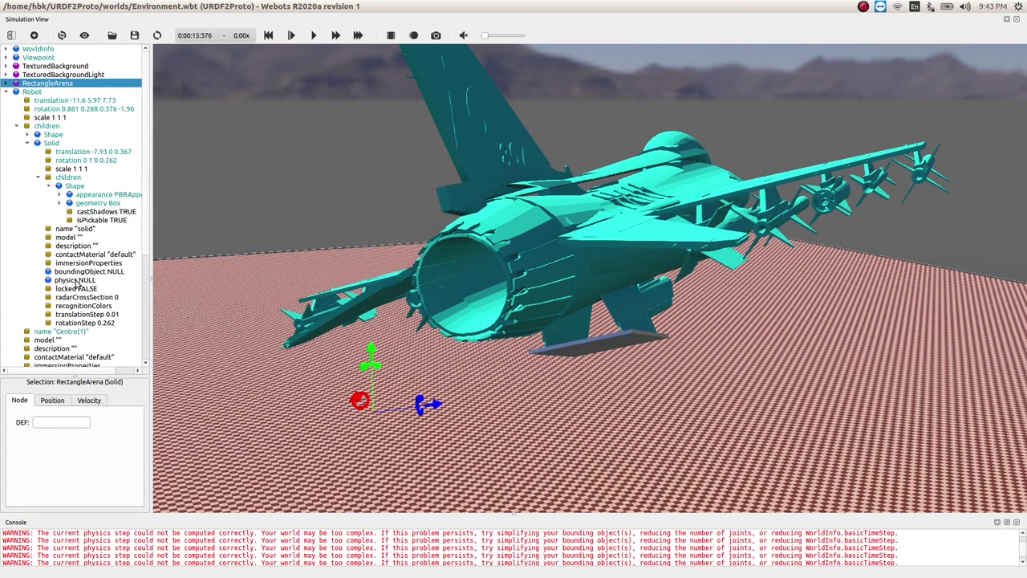
pyautogui.click(77, 281)
pyautogui.doubleClick(78, 282)
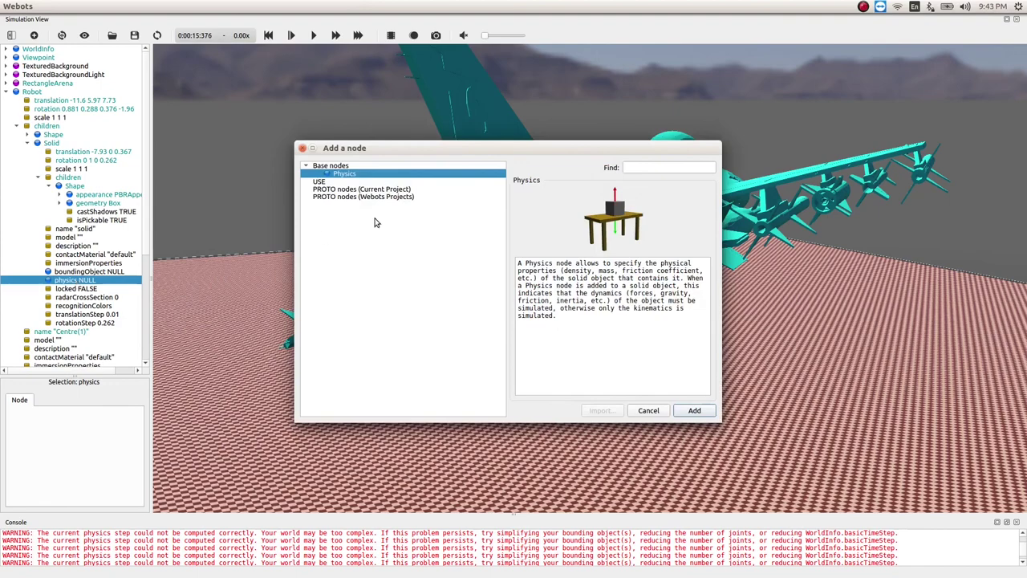
pyautogui.click(696, 411)
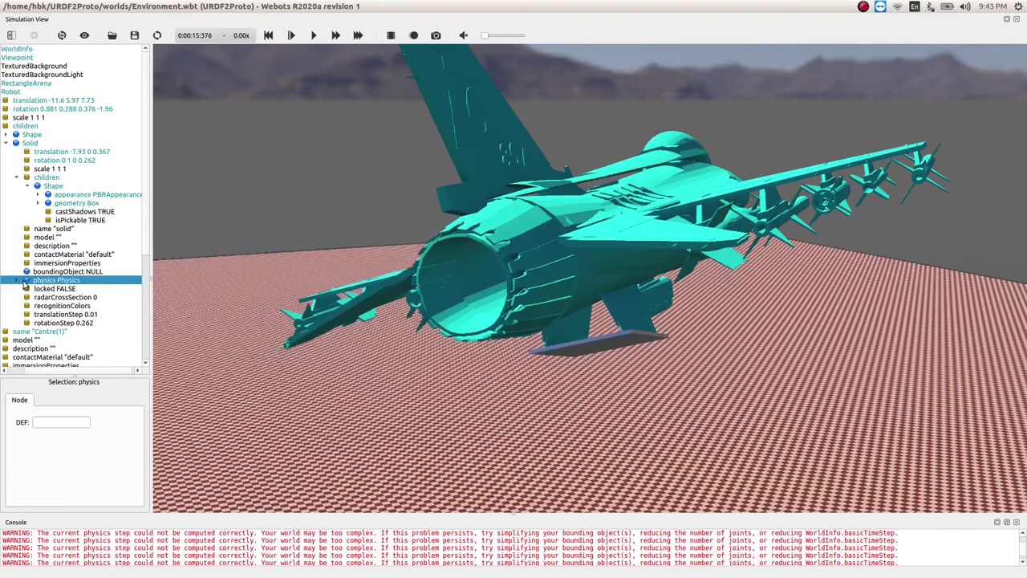
pyautogui.click(17, 281)
pyautogui.click(56, 297)
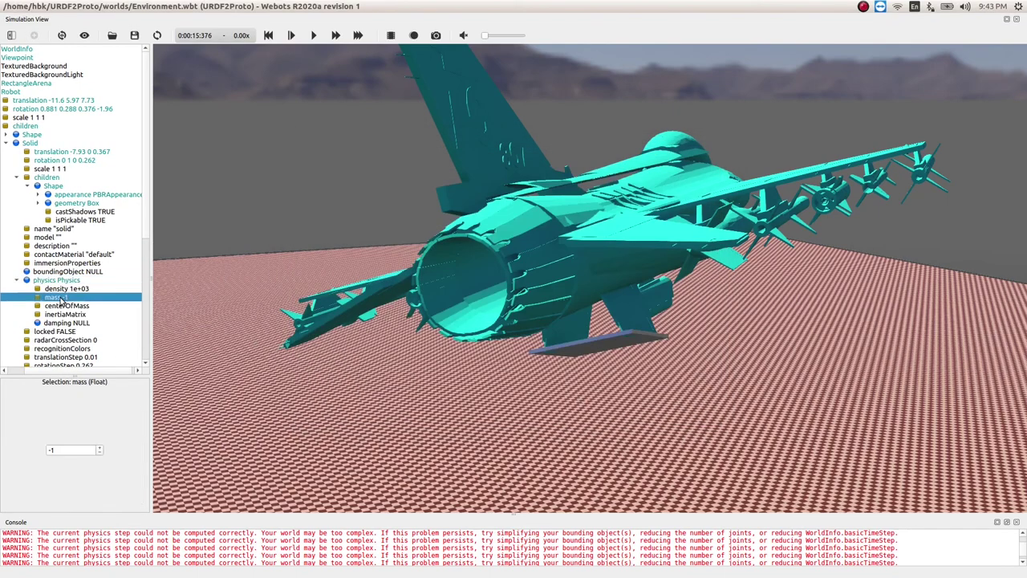
pyautogui.moveTo(65, 450); pyautogui.dragTo(37, 451)
pyautogui.click(68, 307)
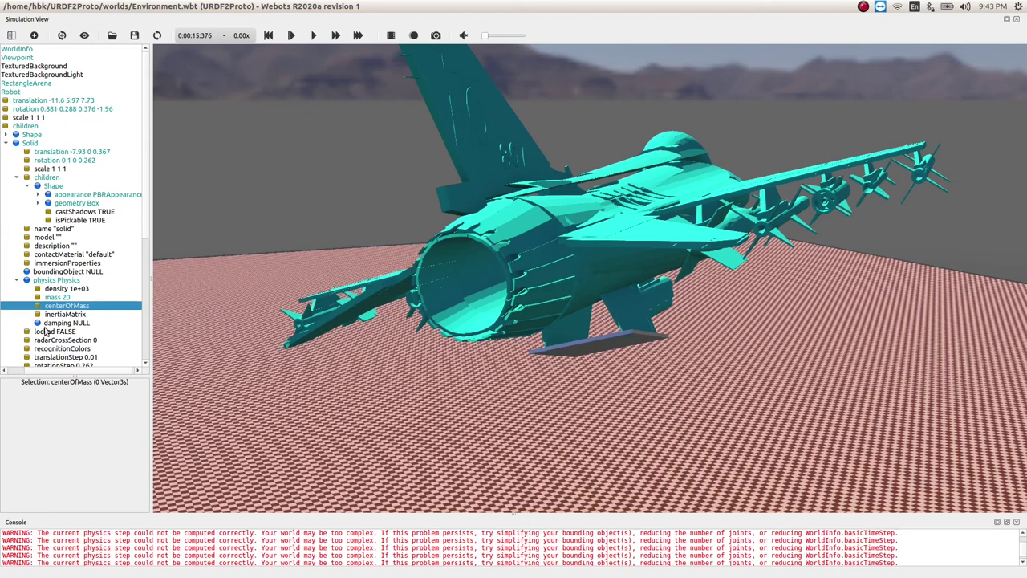
pyautogui.click(19, 278)
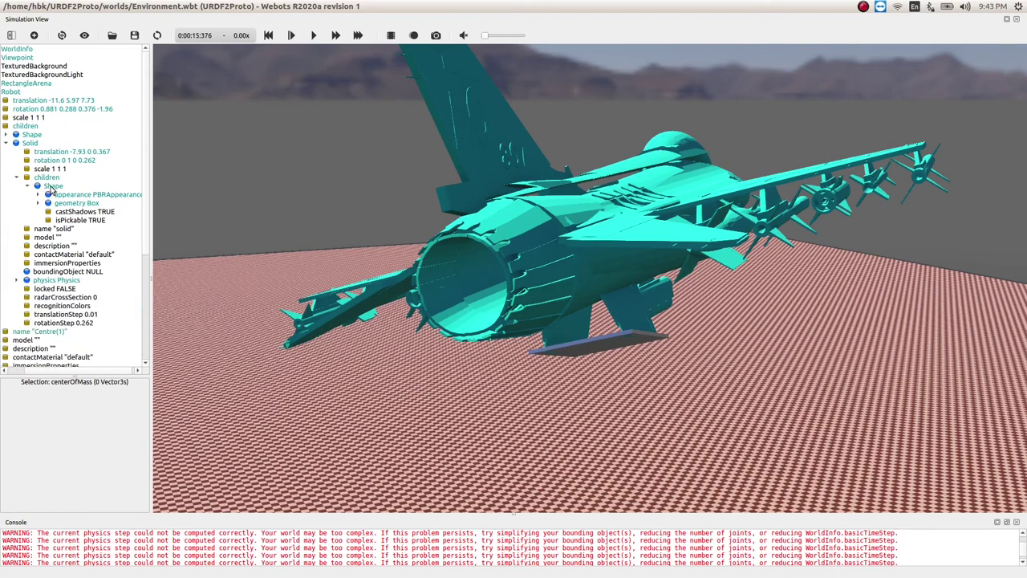
# Give the plate's Shape the DEF name plate
pyautogui.click(51, 187)
pyautogui.click(51, 422)
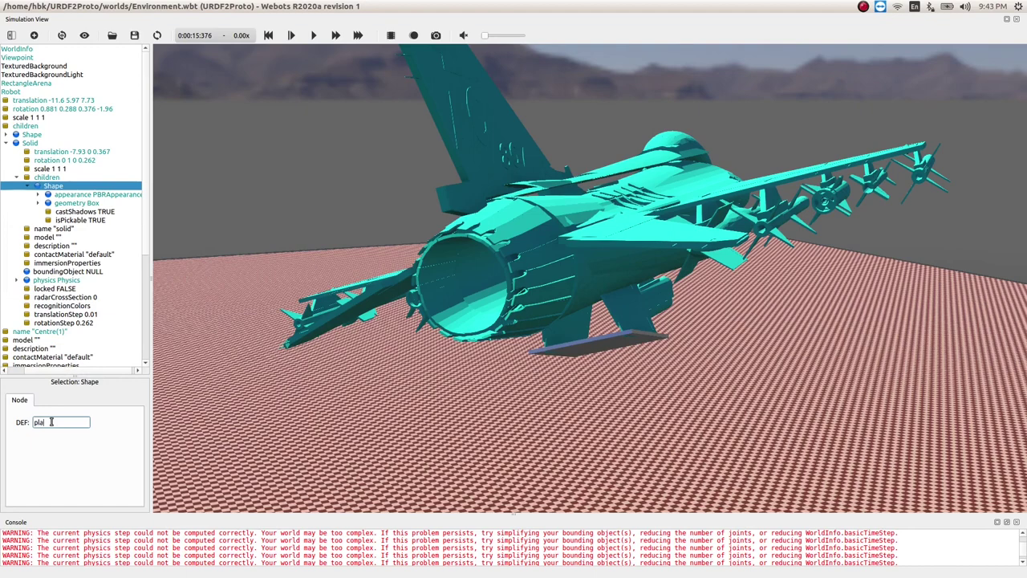
pyautogui.press('Return')
# Set the Solid's boundingObject to the reused plate Shape (USE plate)
pyautogui.click(50, 273)
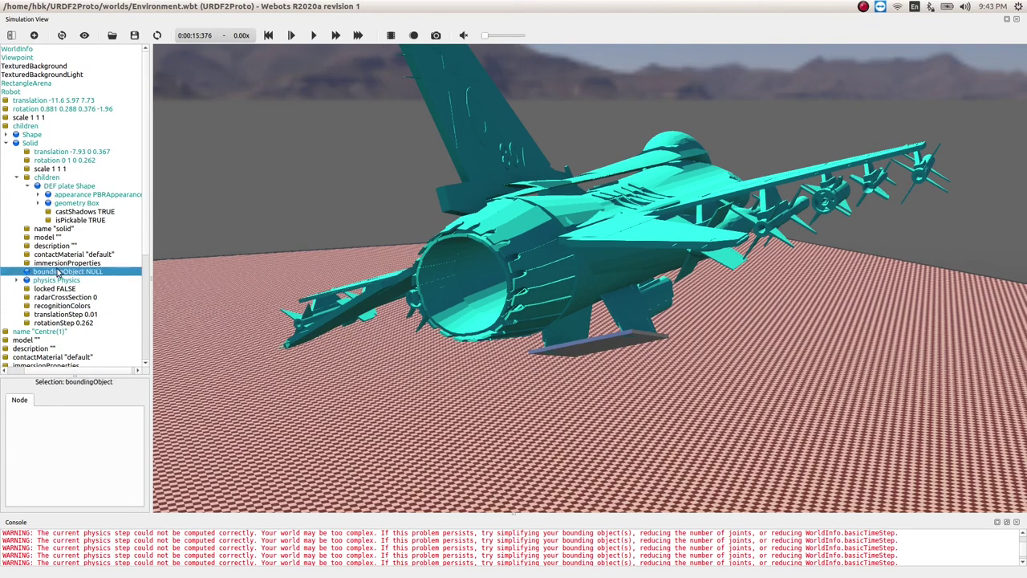
pyautogui.doubleClick(57, 273)
pyautogui.click(309, 173)
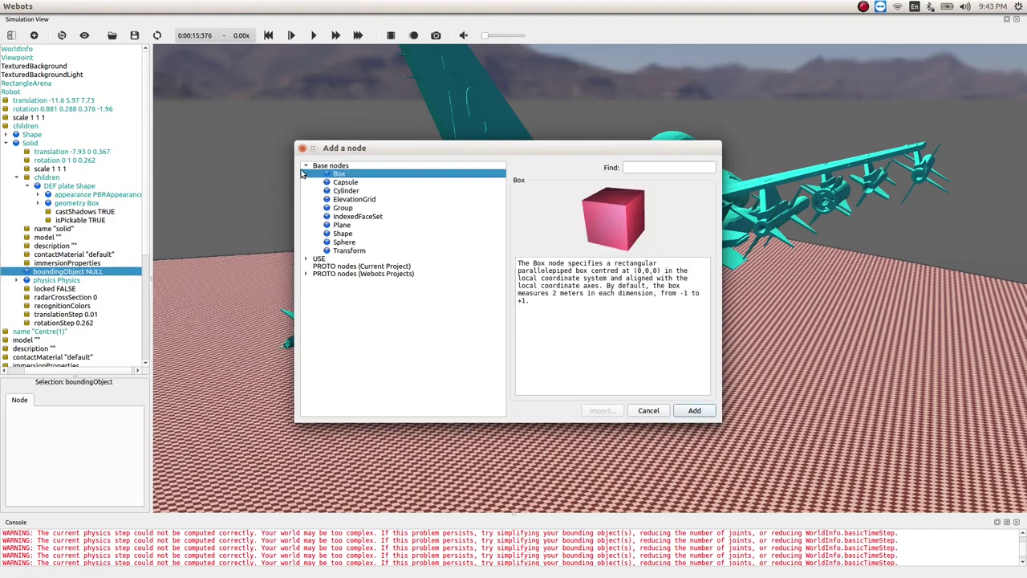
pyautogui.click(305, 166)
pyautogui.click(305, 173)
pyautogui.click(344, 190)
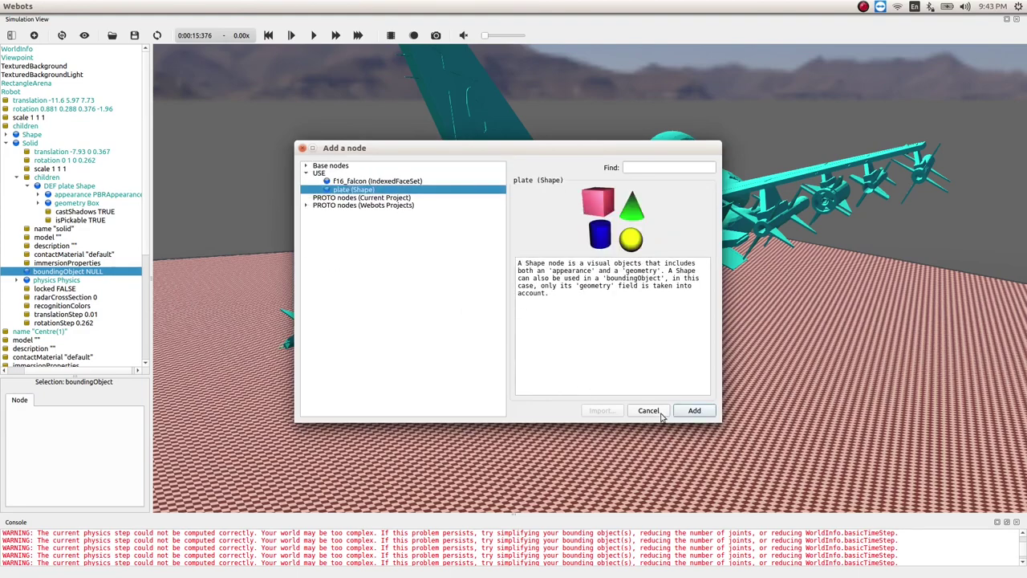
pyautogui.click(692, 412)
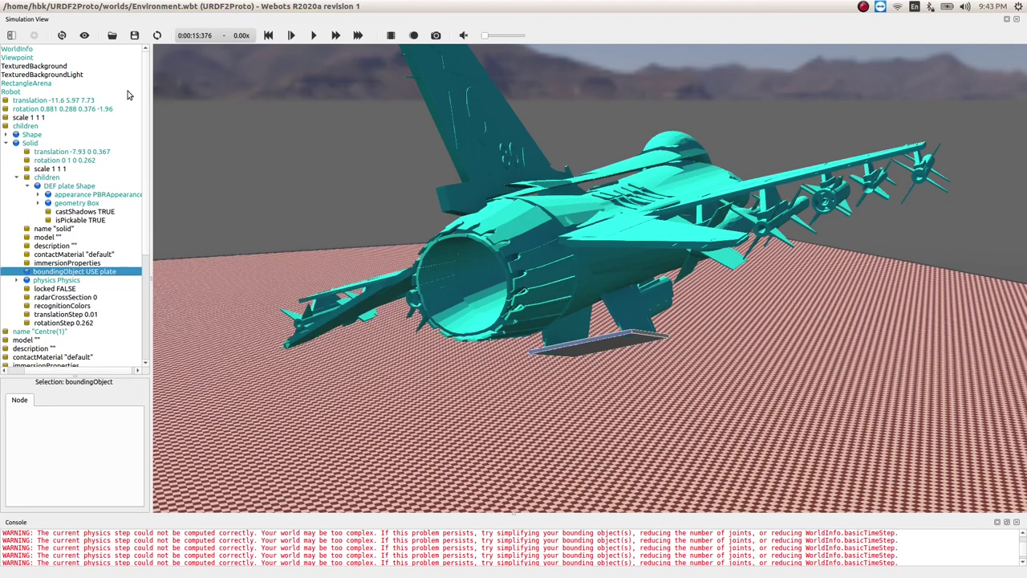
# Save the modified world over Environment.wbt and reload it
pyautogui.click(134, 36)
pyautogui.click(613, 308)
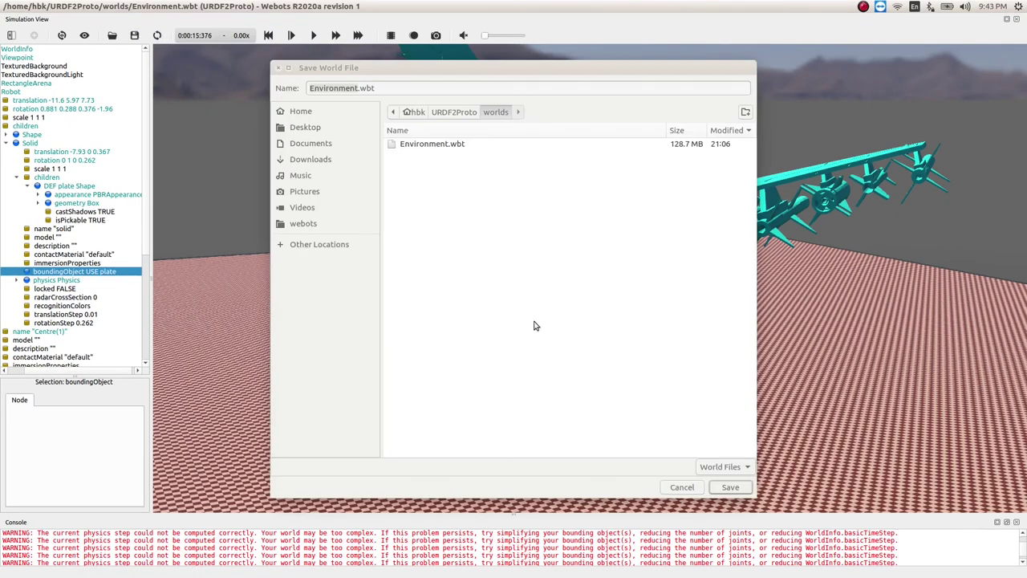
pyautogui.click(426, 146)
pyautogui.click(731, 487)
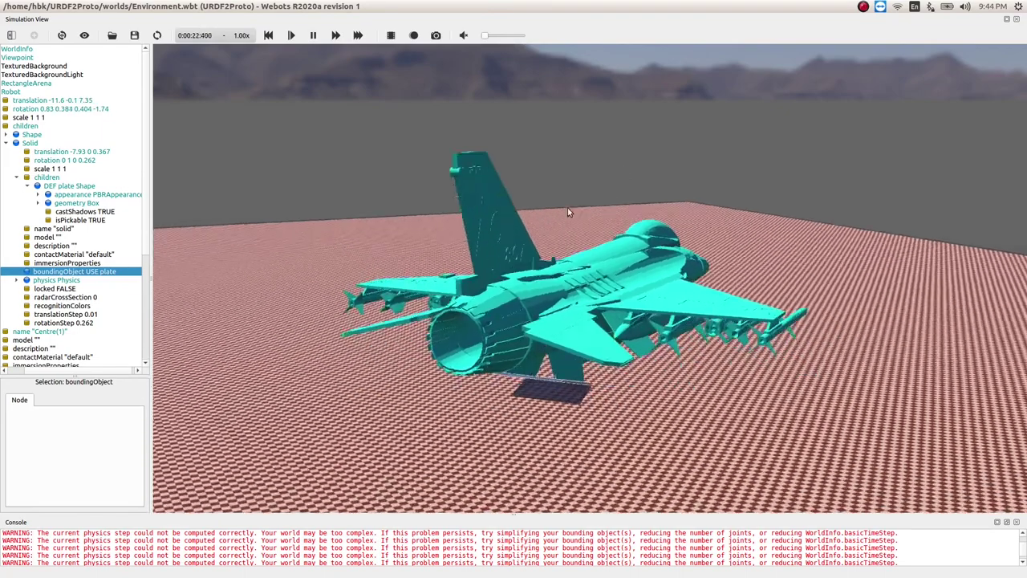
# Orbit beneath the jet to inspect the plate, then re-expand the Solid node
pyautogui.scroll(5, 556, 159)
pyautogui.moveTo(540, 229); pyautogui.dragTo(436, 186)
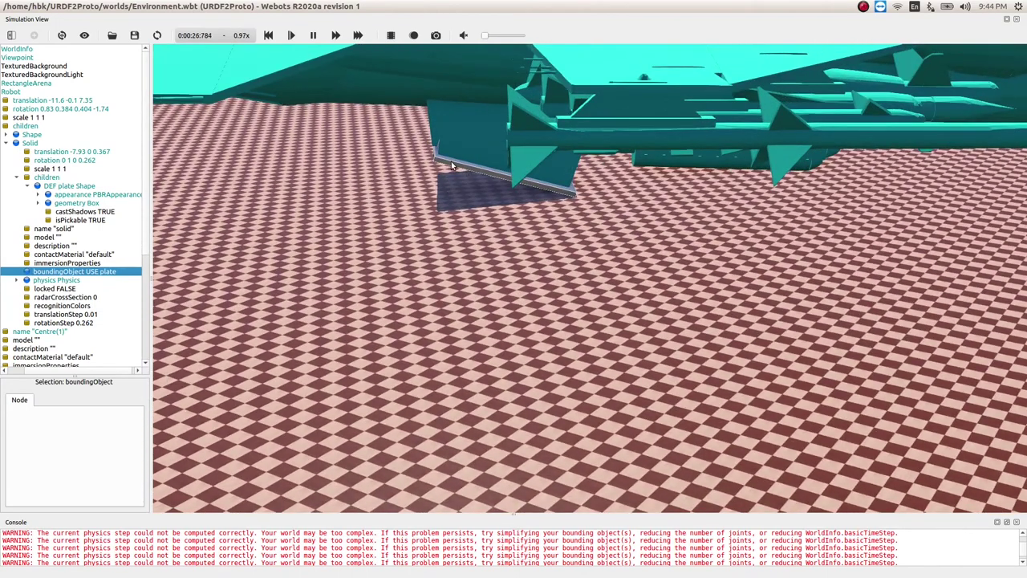
pyautogui.click(451, 161)
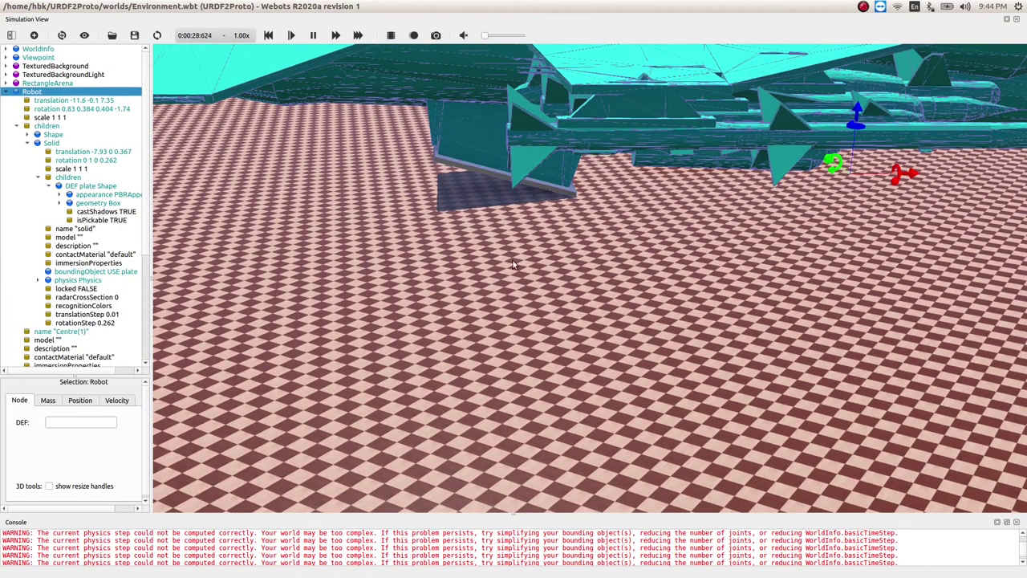
pyautogui.moveTo(513, 265); pyautogui.dragTo(575, 300)
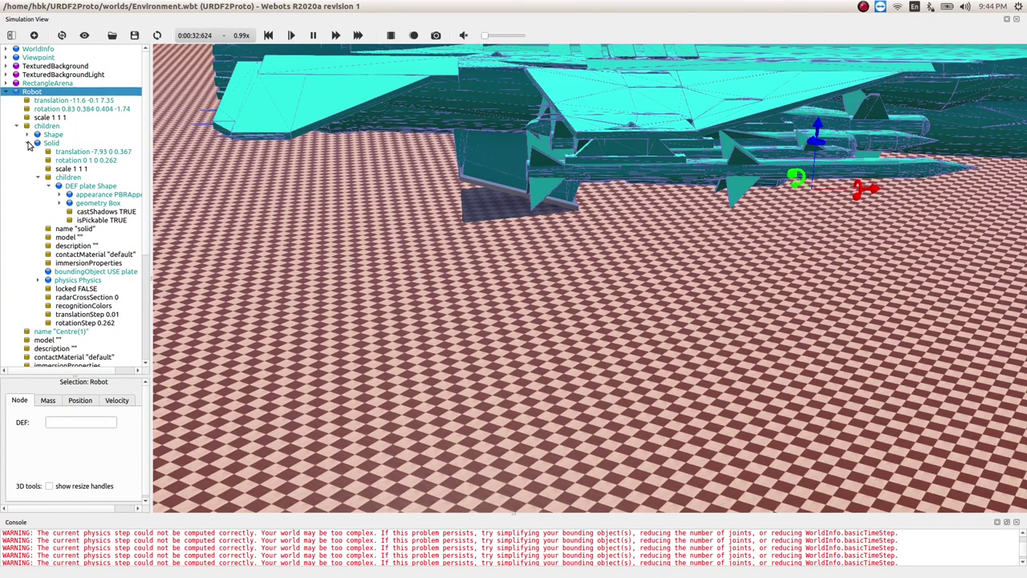
pyautogui.click(28, 143)
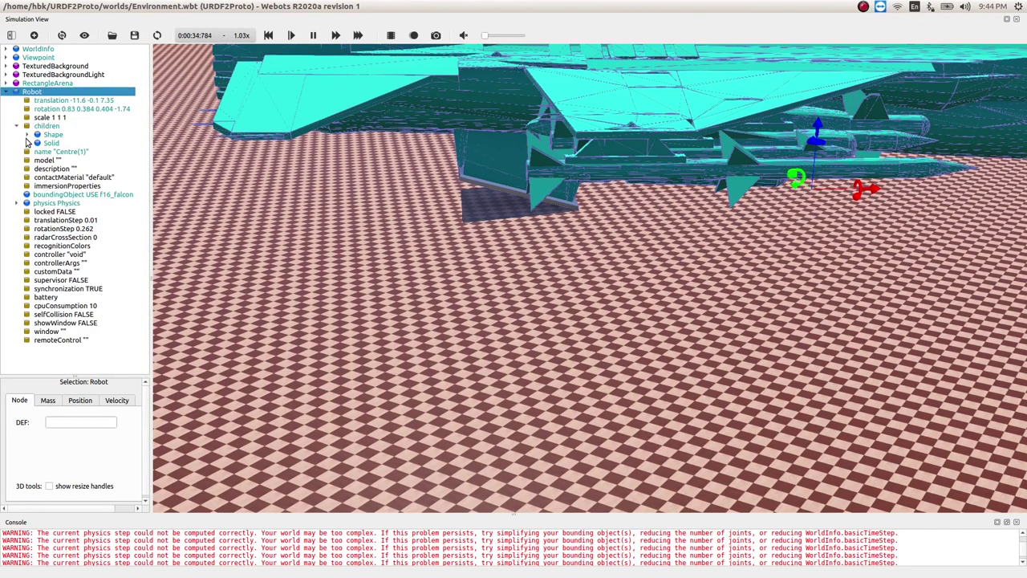
pyautogui.click(28, 143)
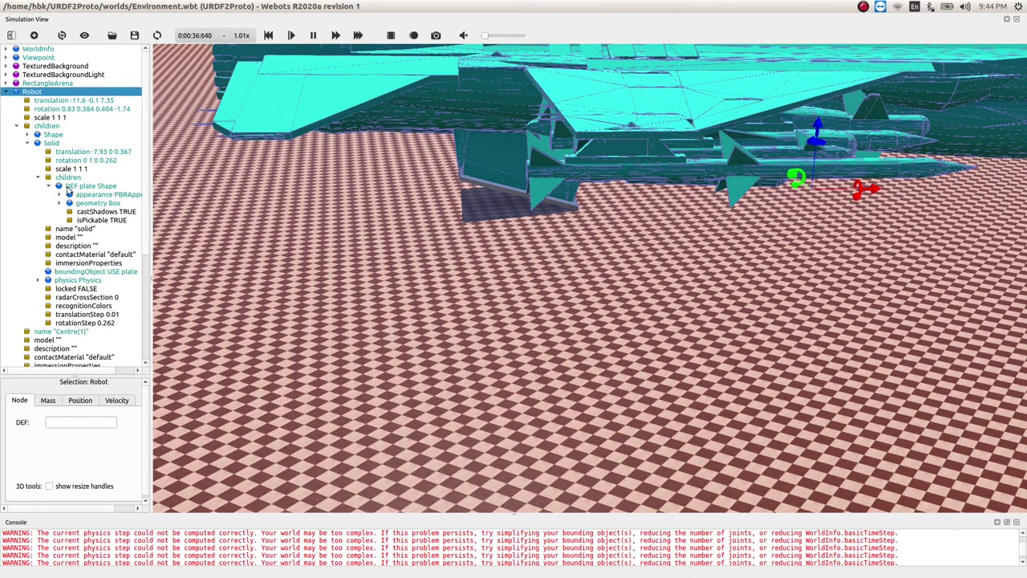
# Change the plate's Physics mass from 20 to 100
pyautogui.click(66, 280)
pyautogui.click(38, 281)
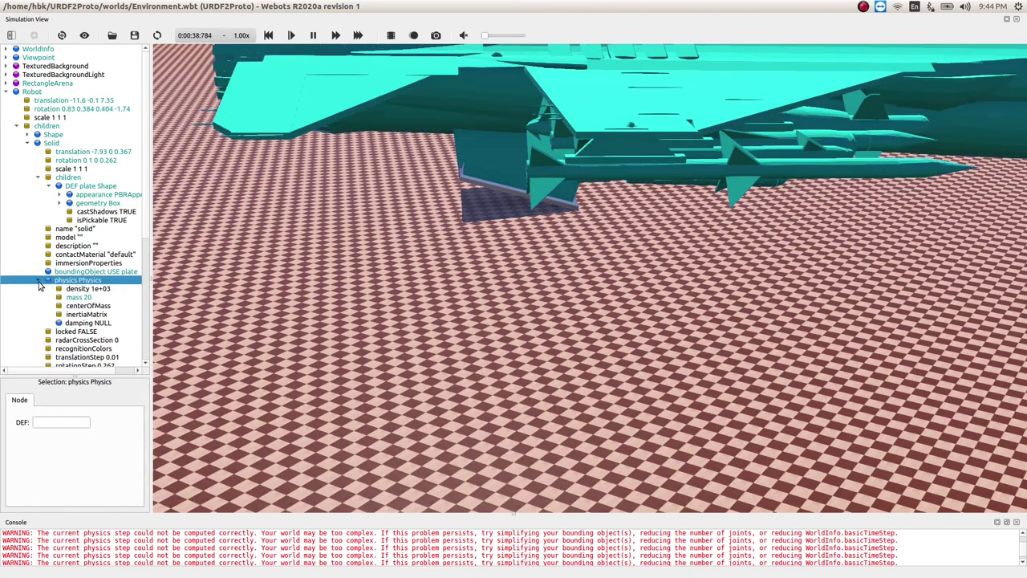
pyautogui.click(73, 298)
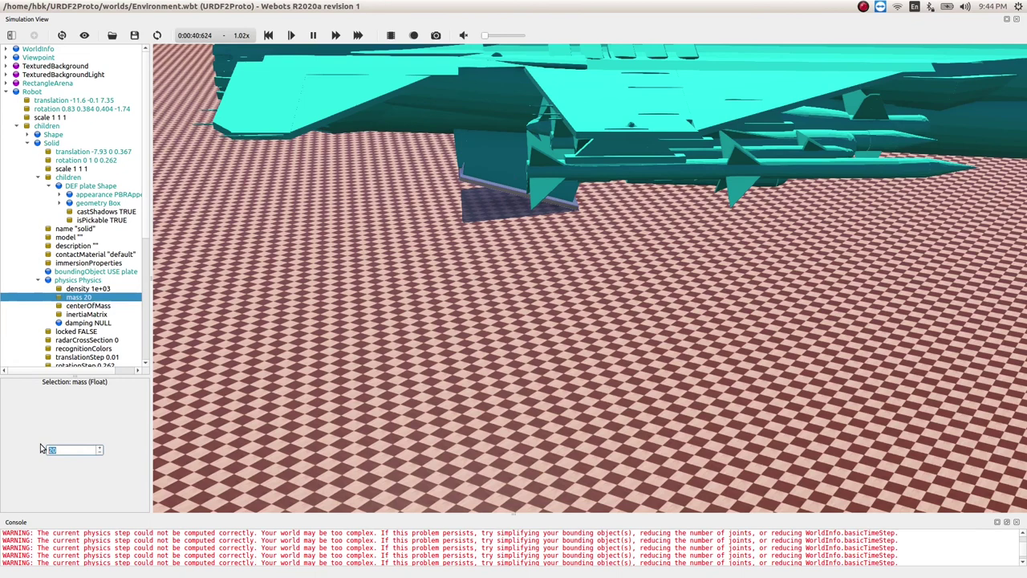
pyautogui.write('100')
pyautogui.click(88, 313)
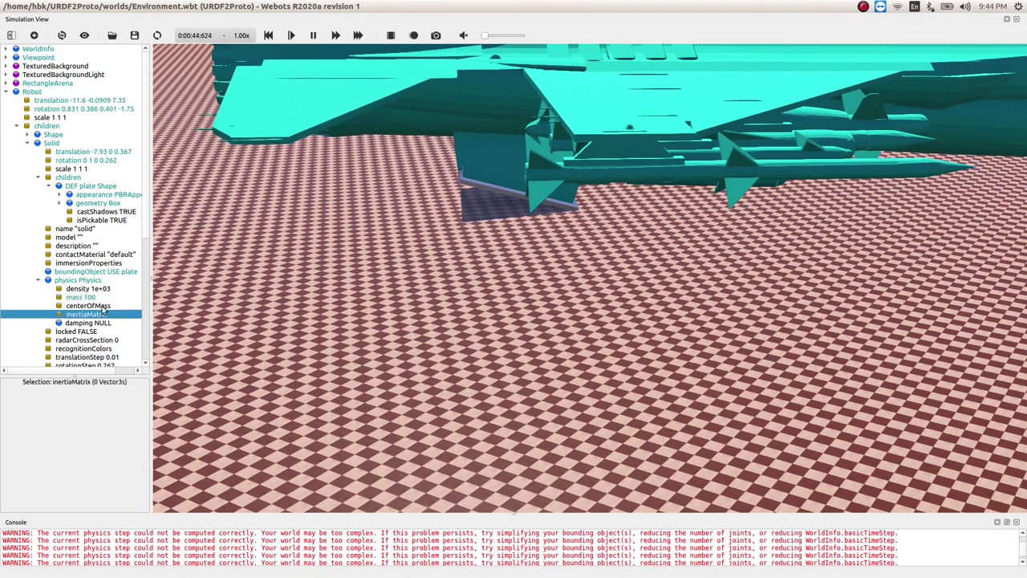
# Add a centerOfMass of 0 0 0 to the plate's physics
pyautogui.click(67, 308)
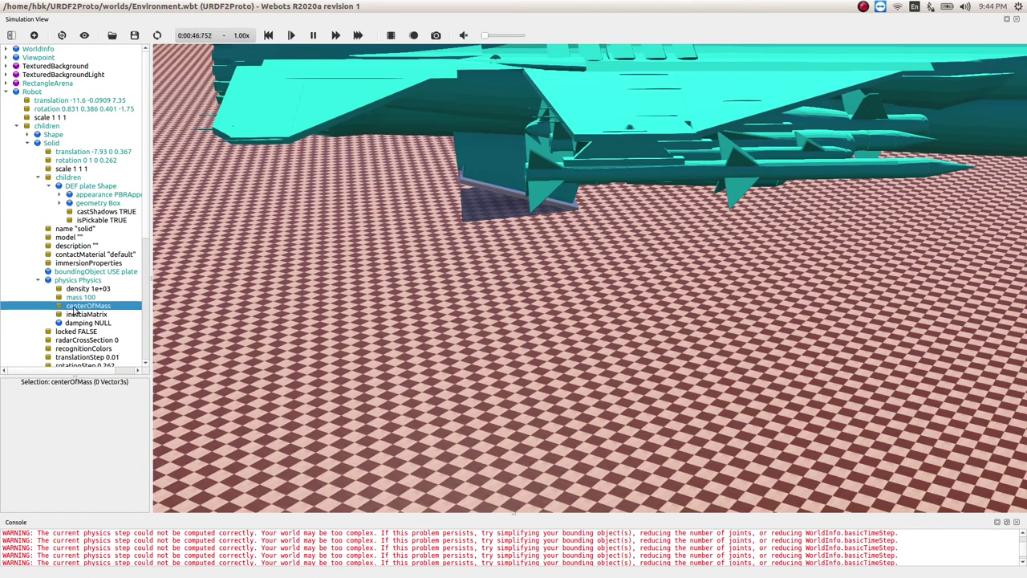
pyautogui.doubleClick(72, 309)
pyautogui.click(70, 418)
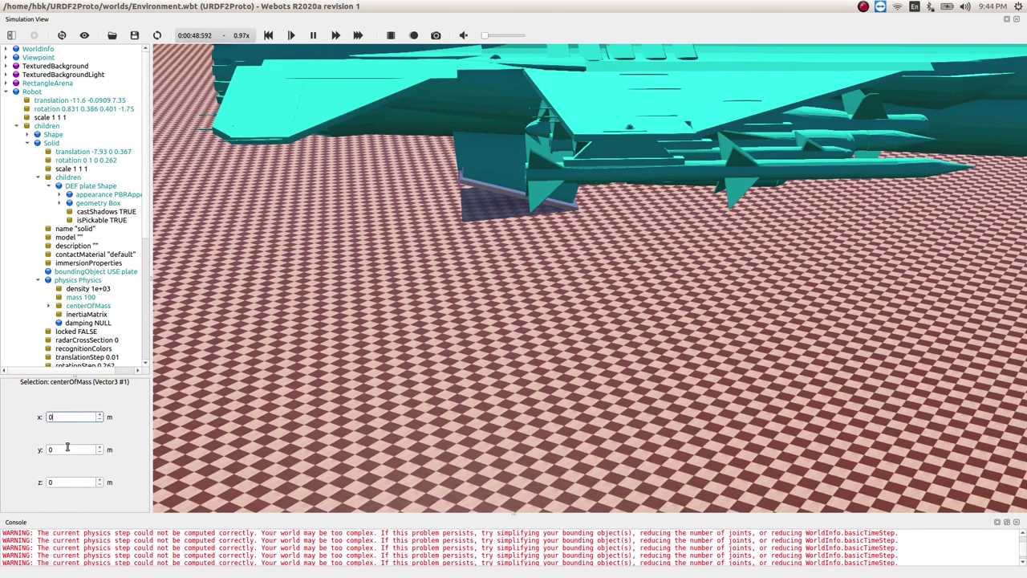
pyautogui.click(68, 448)
pyautogui.click(67, 481)
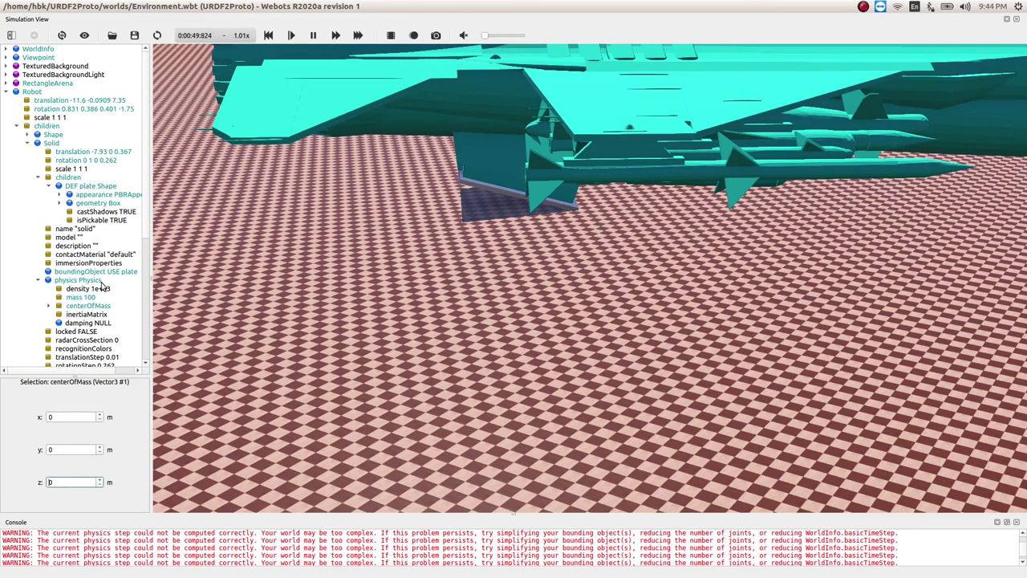
pyautogui.click(93, 161)
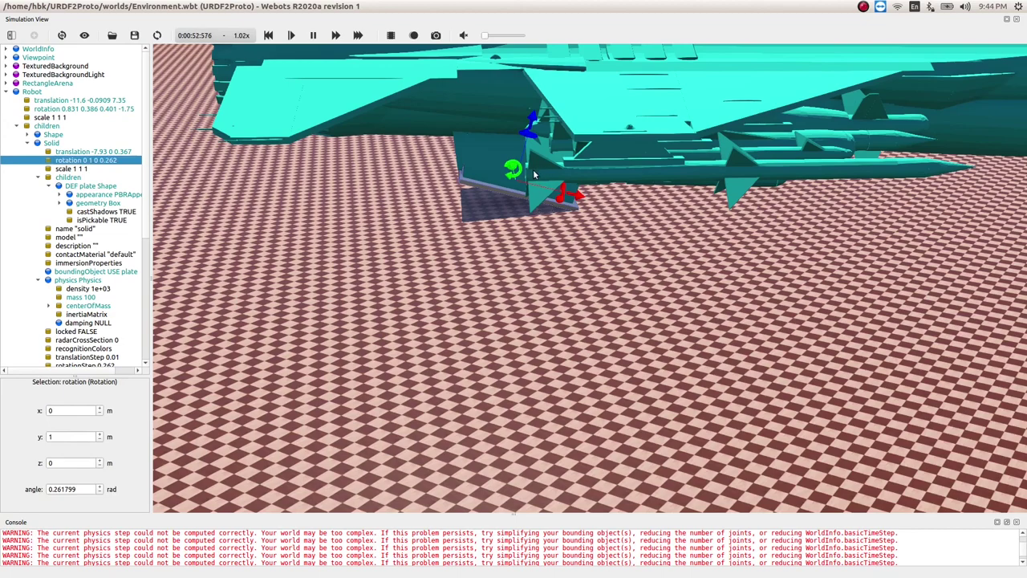
pyautogui.moveTo(534, 175); pyautogui.dragTo(506, 203)
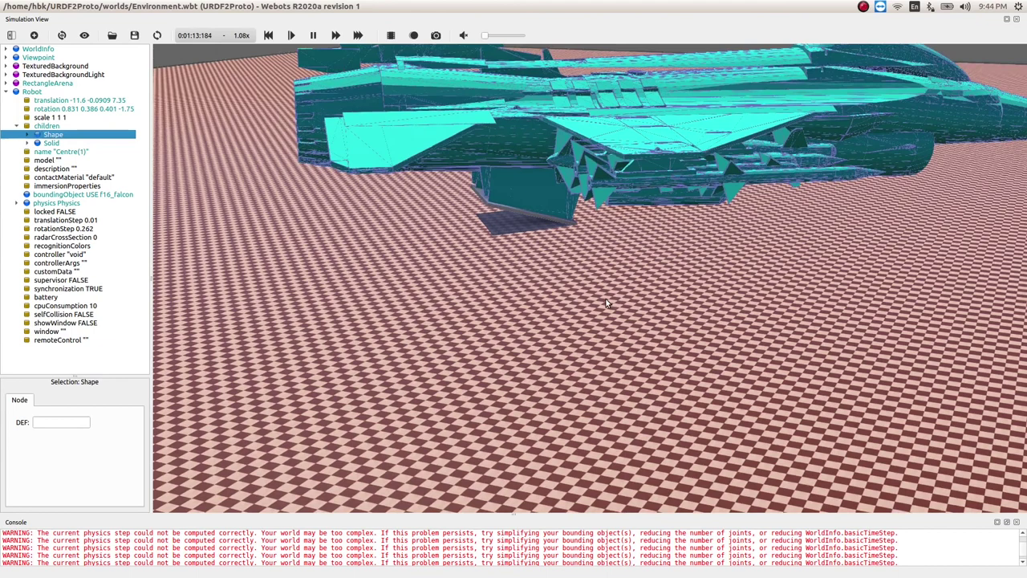
# Change the jet's Physics centerOfMass from 0 0 0 to -7.5 0 0, tipping the jet nose-up
pyautogui.click(17, 127)
pyautogui.click(17, 126)
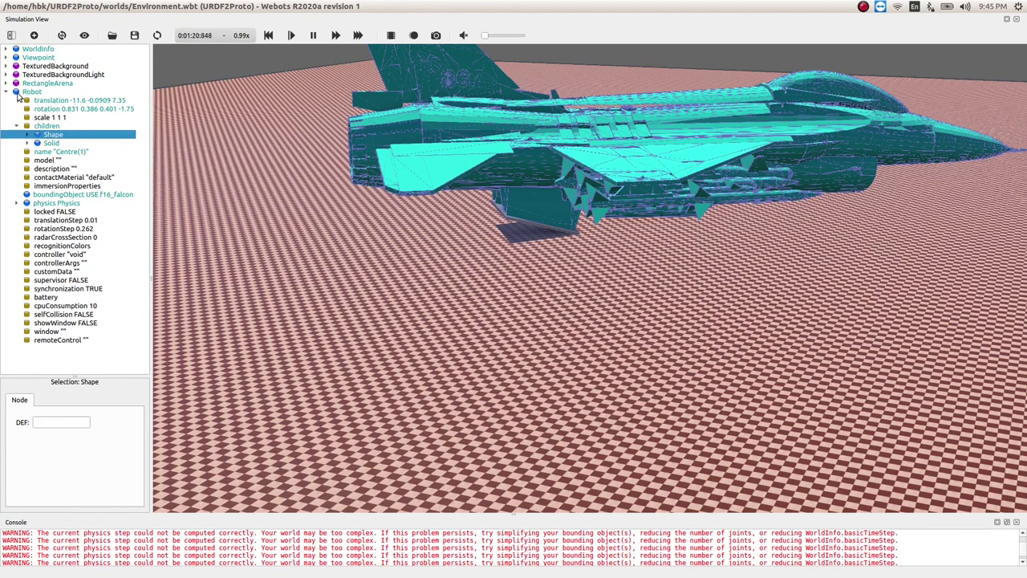
pyautogui.doubleClick(18, 206)
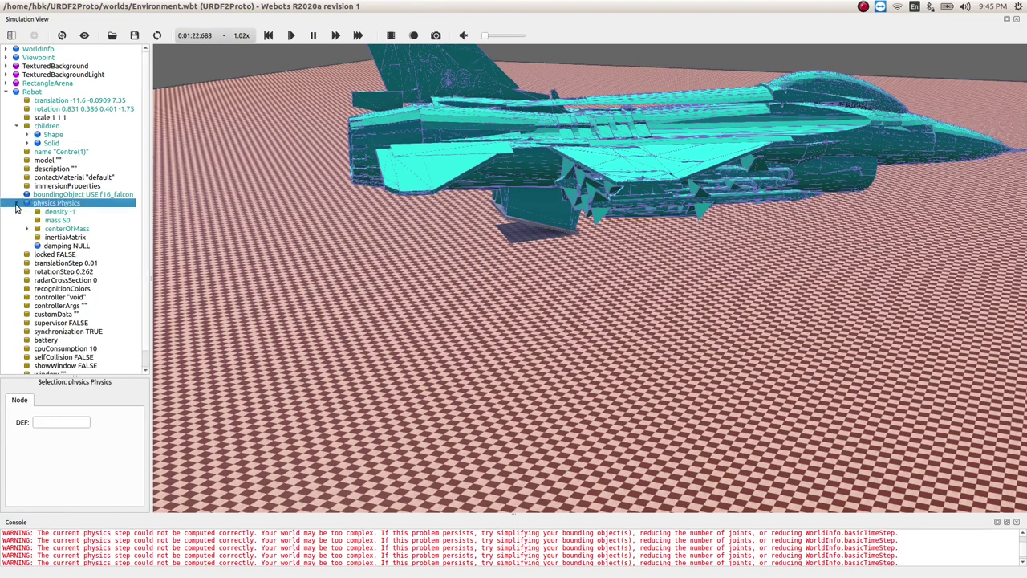
pyautogui.click(46, 230)
pyautogui.click(28, 229)
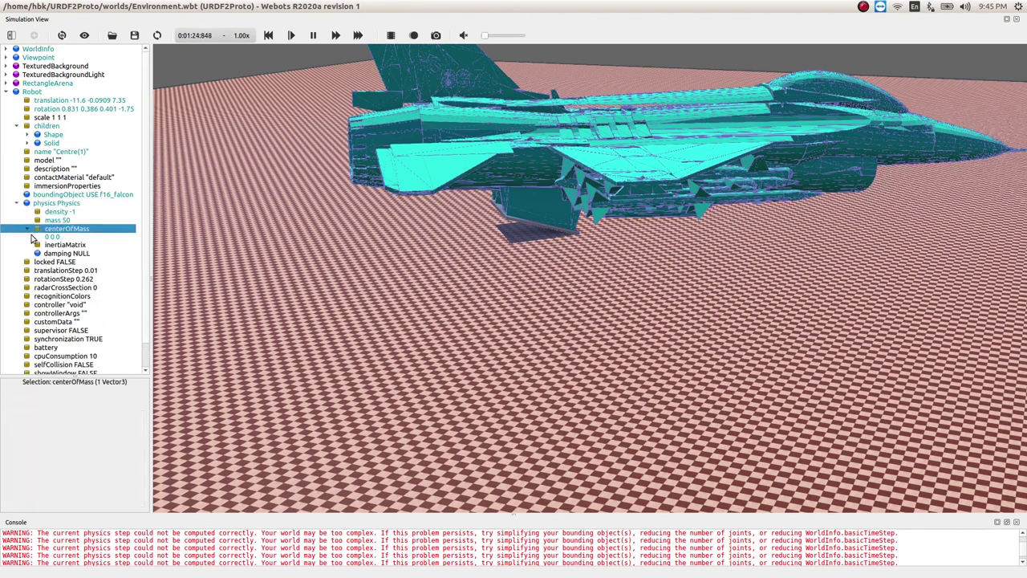
pyautogui.click(57, 238)
pyautogui.doubleClick(61, 416)
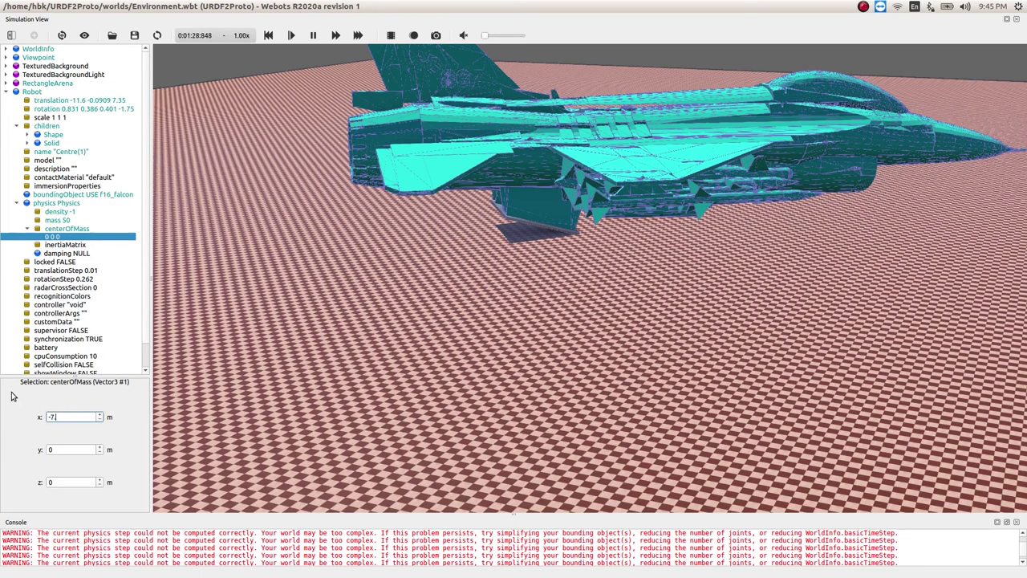
pyautogui.press('Return')
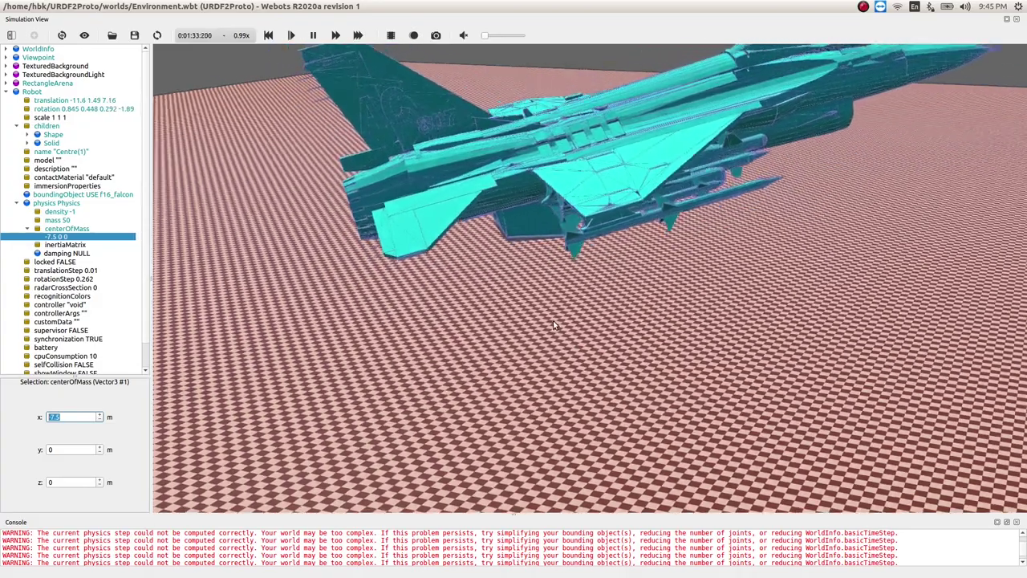
pyautogui.moveTo(553, 320); pyautogui.dragTo(321, 297)
# Orbit around the jet to watch its shifted balance, then scroll Environment.wbt in VS Code
pyautogui.click(32, 83)
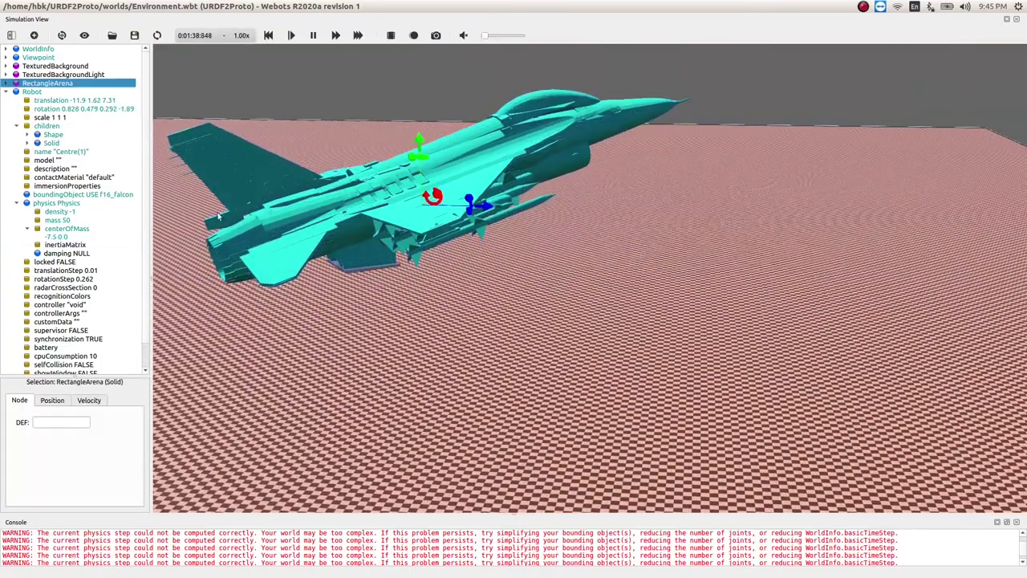
pyautogui.click(6, 83)
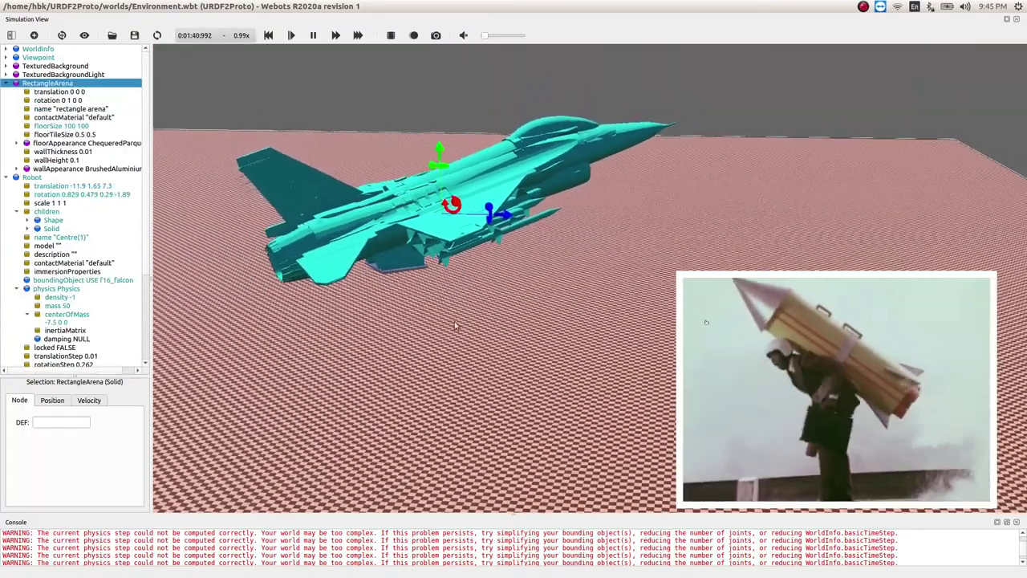
pyautogui.moveTo(481, 370); pyautogui.dragTo(490, 318)
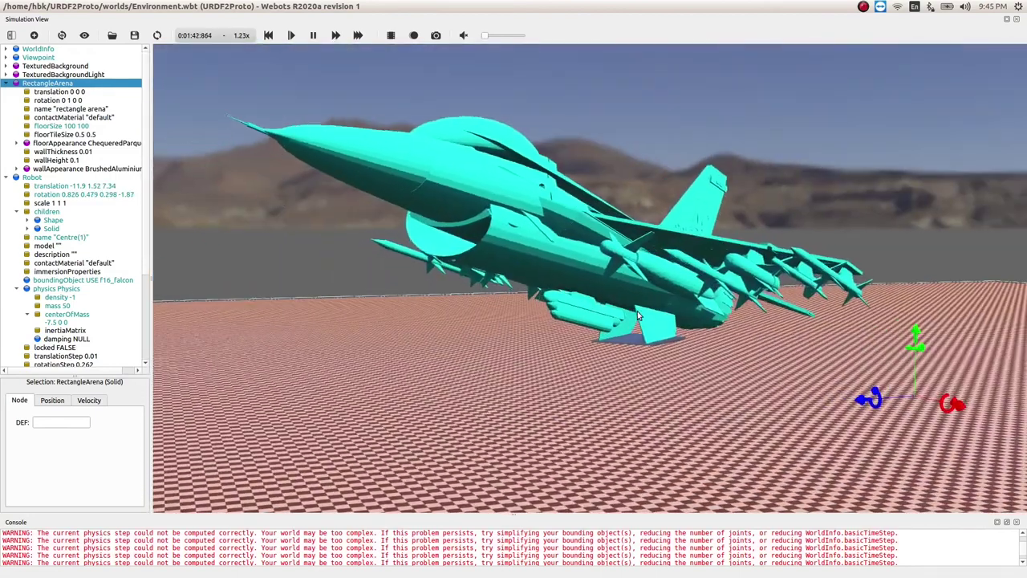
pyautogui.moveTo(481, 317); pyautogui.dragTo(471, 297)
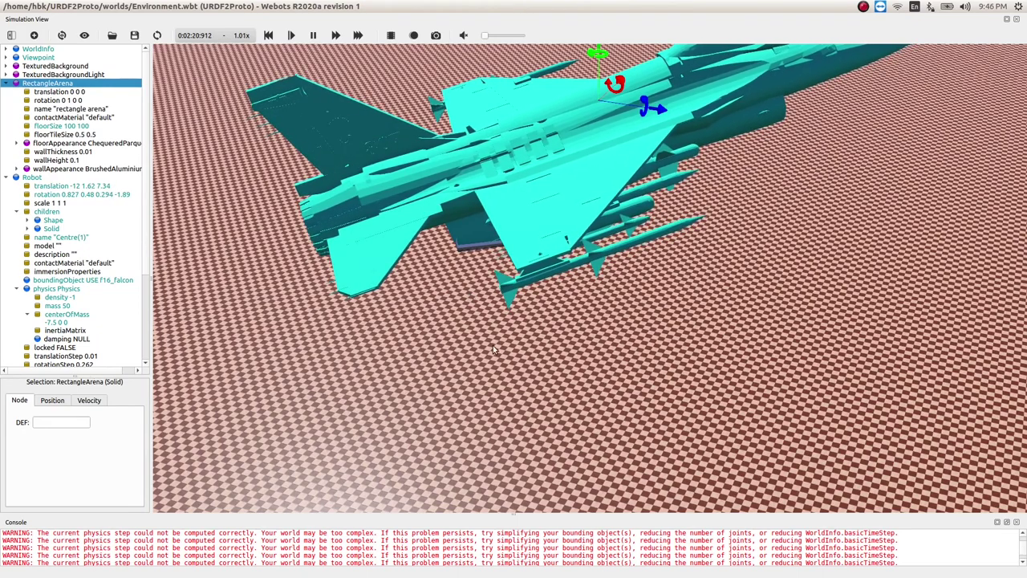
pyautogui.moveTo(493, 345)
pyautogui.mouseDown()
pyautogui.moveTo(469, 310)
pyautogui.moveTo(529, 323)
pyautogui.moveTo(687, 307)
pyautogui.moveTo(506, 357)
pyautogui.mouseUp()
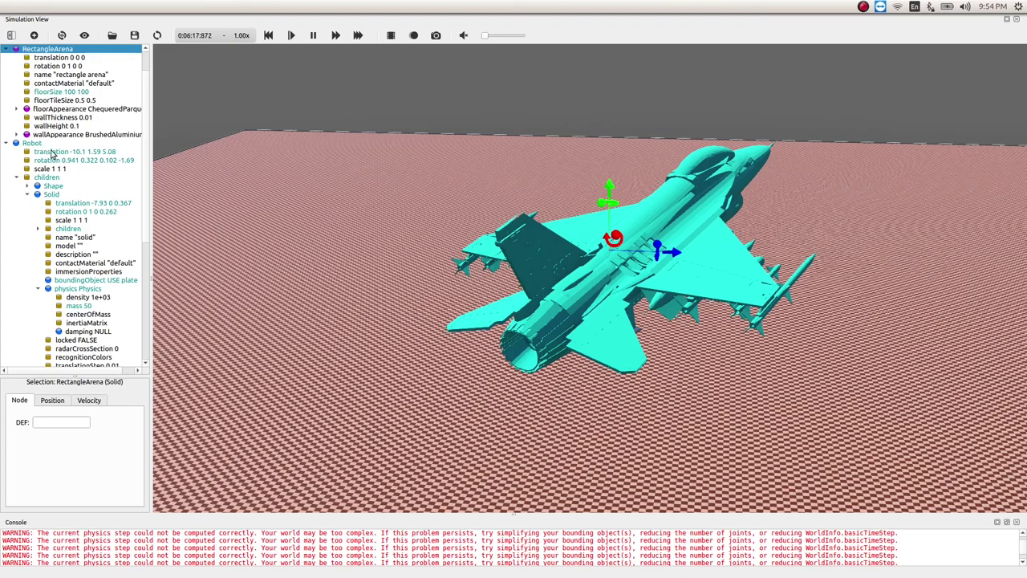
pyautogui.moveTo(829, 474); pyautogui.dragTo(580, 361)
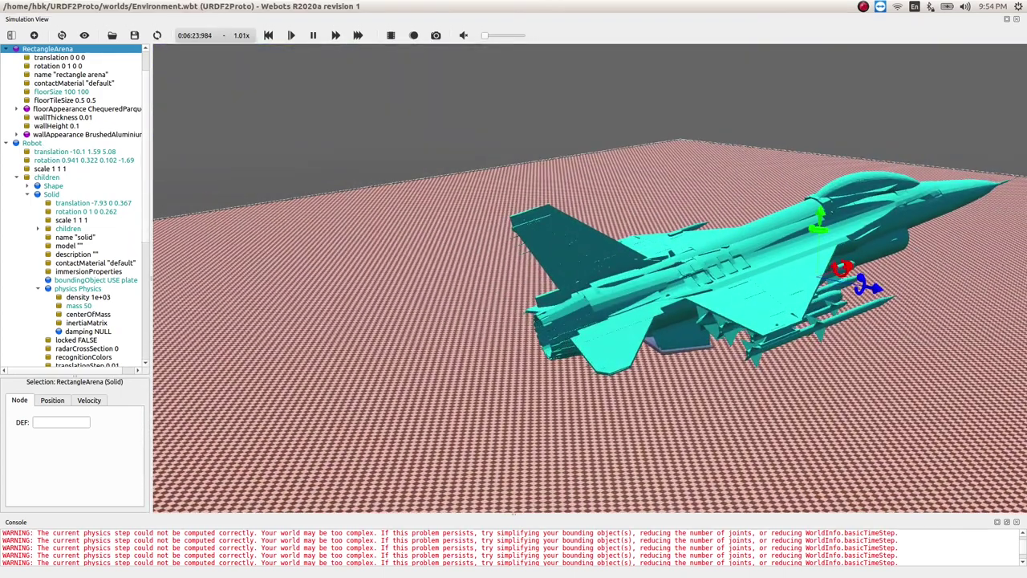
pyautogui.hotkey('alt', 'Tab')
pyautogui.scroll(-10, 374, 54)
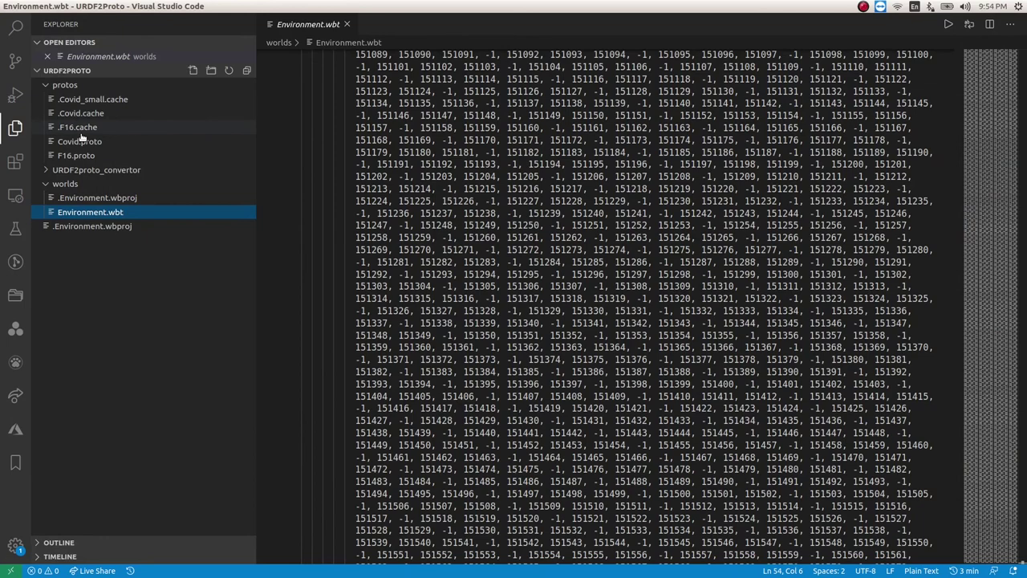
pyautogui.click(1021, 557)
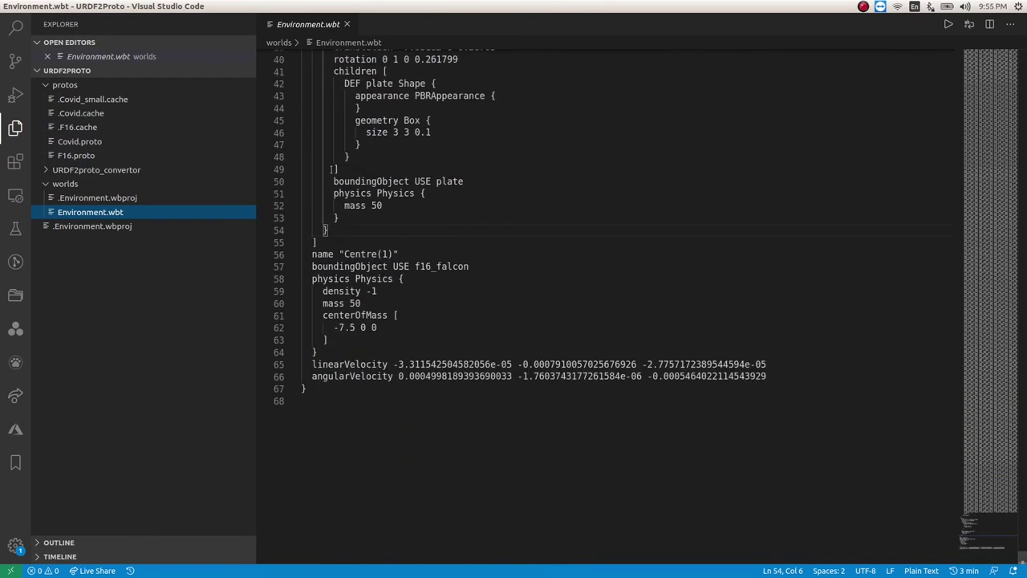
pyautogui.doubleClick(355, 303)
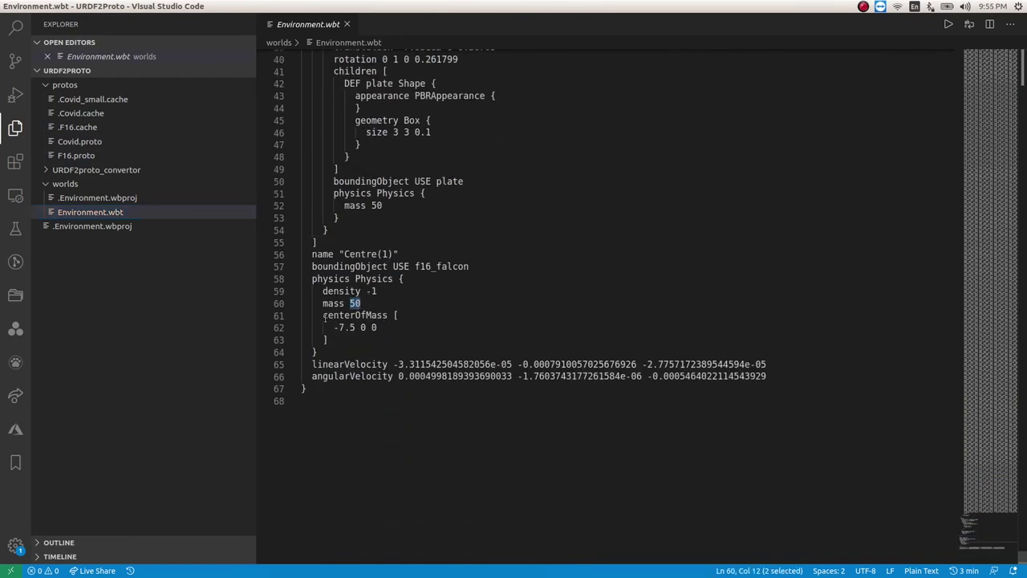
pyautogui.moveTo(334, 327); pyautogui.dragTo(355, 328)
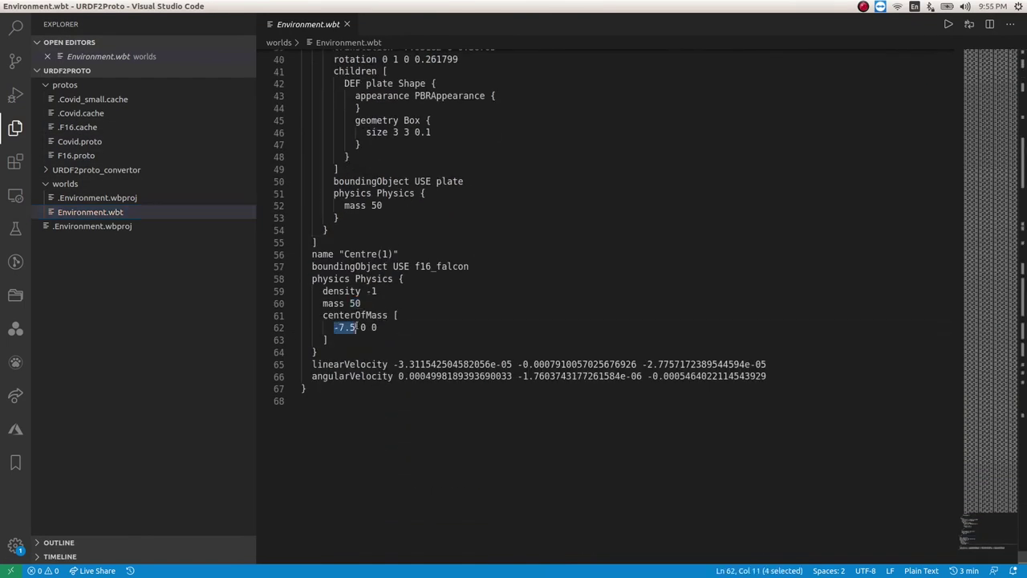
pyautogui.click(92, 155)
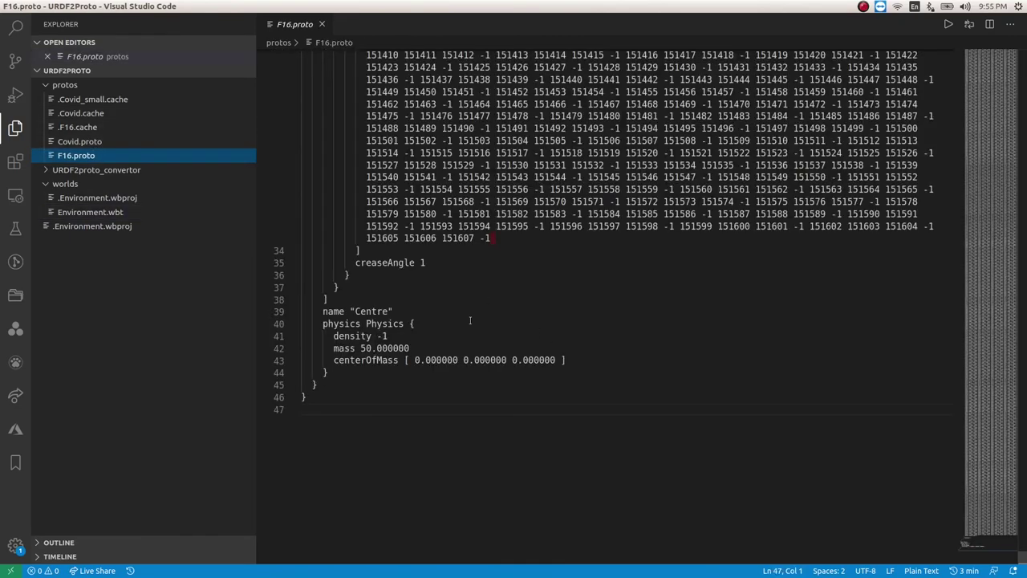
pyautogui.moveTo(409, 362); pyautogui.dragTo(543, 360)
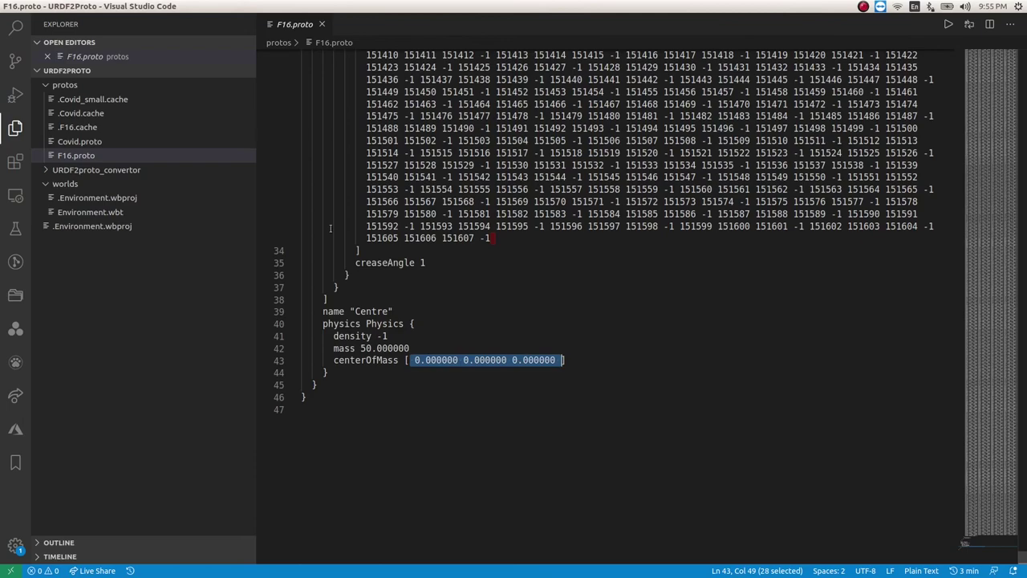
pyautogui.click(83, 213)
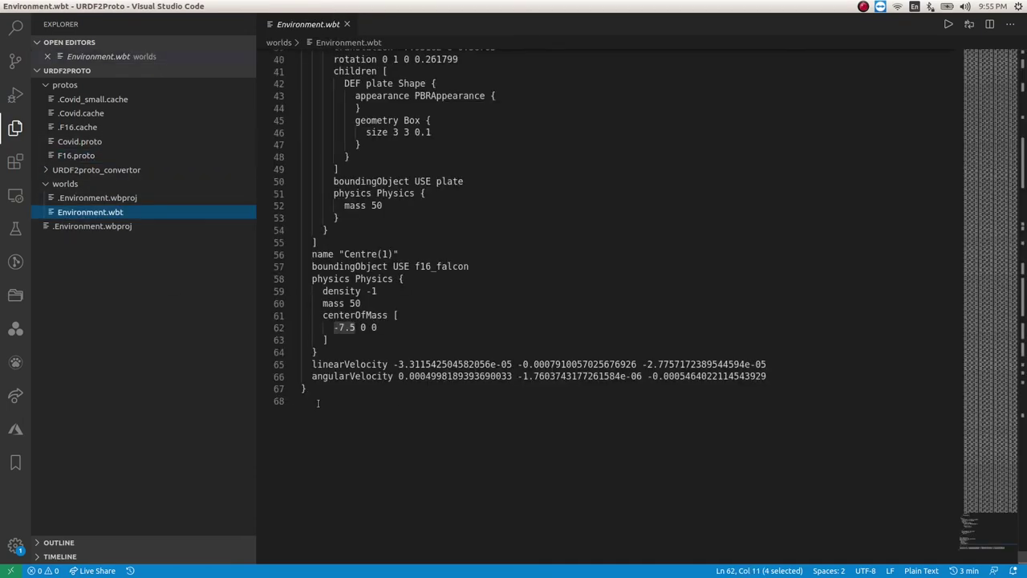
# Copy Environment.wbt from the robot's line-17 translation to the end of file, then open F16.proto
pyautogui.moveTo(315, 393); pyautogui.dragTo(267, 4)
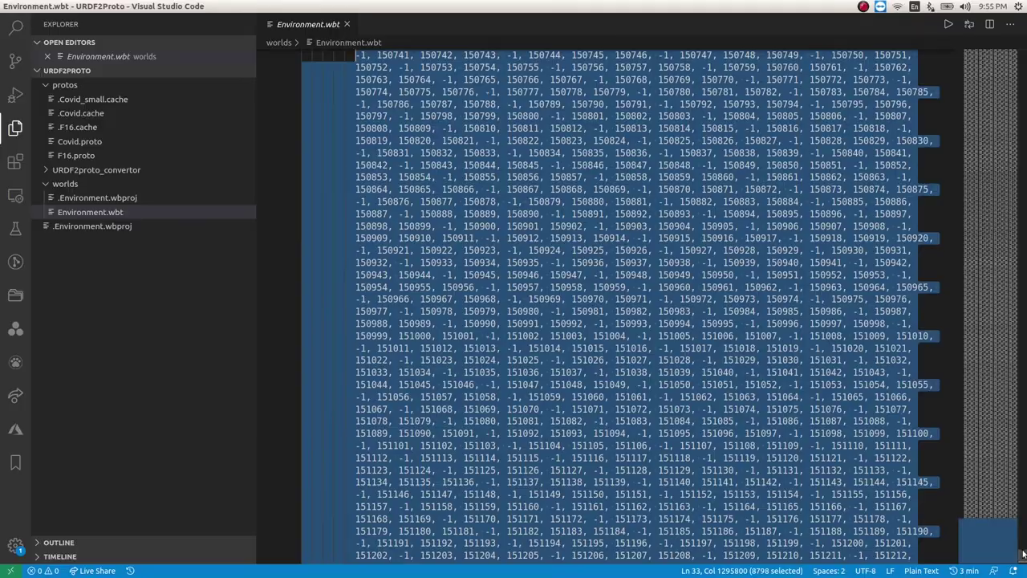
pyautogui.moveTo(1022, 554); pyautogui.dragTo(995, 61)
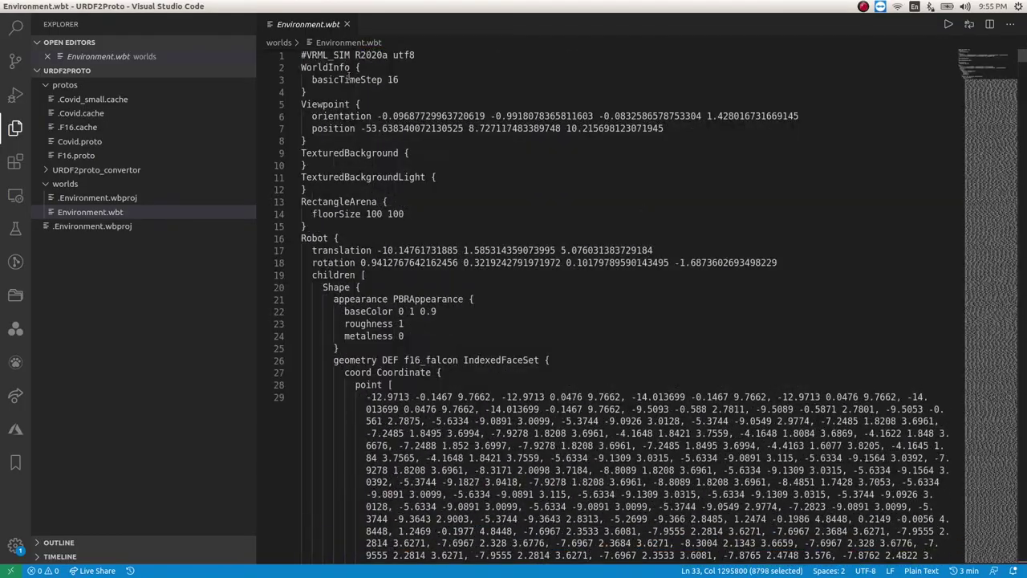
pyautogui.keyDown('shift'); pyautogui.click(312, 250); pyautogui.keyUp('shift')
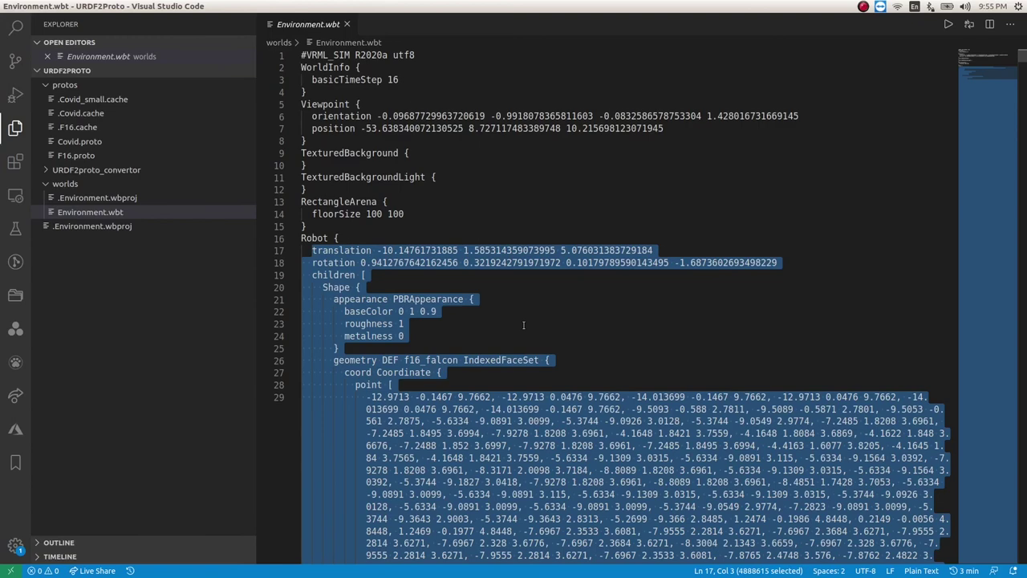
pyautogui.click(76, 155)
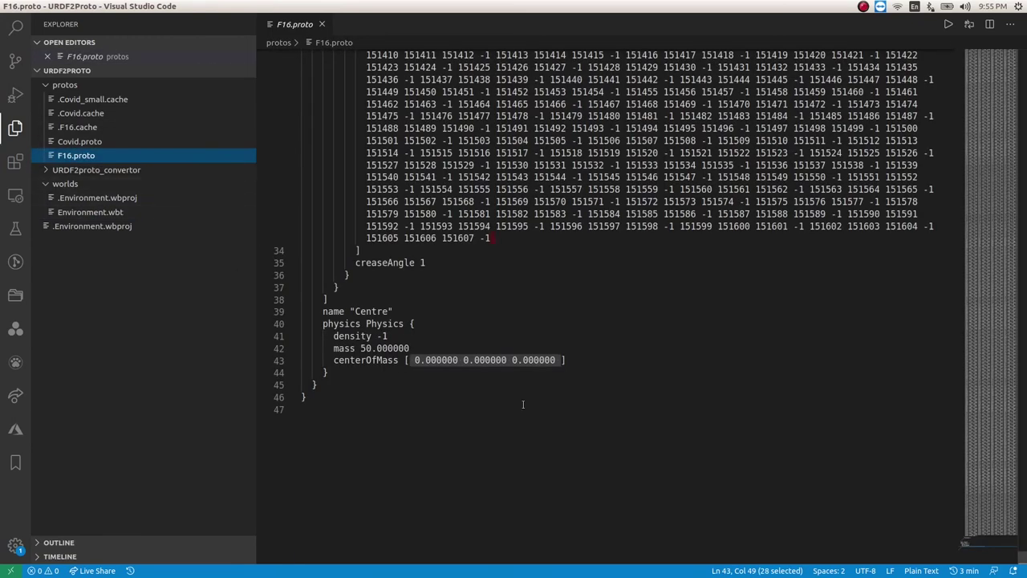
# Replace F16.proto's robot body on lines 14–45 with the world file's version including the stabilising plate
pyautogui.scroll(4, 995, 481)
pyautogui.scroll(20, 1025, 426)
pyautogui.moveTo(1025, 426); pyautogui.dragTo(1023, 53)
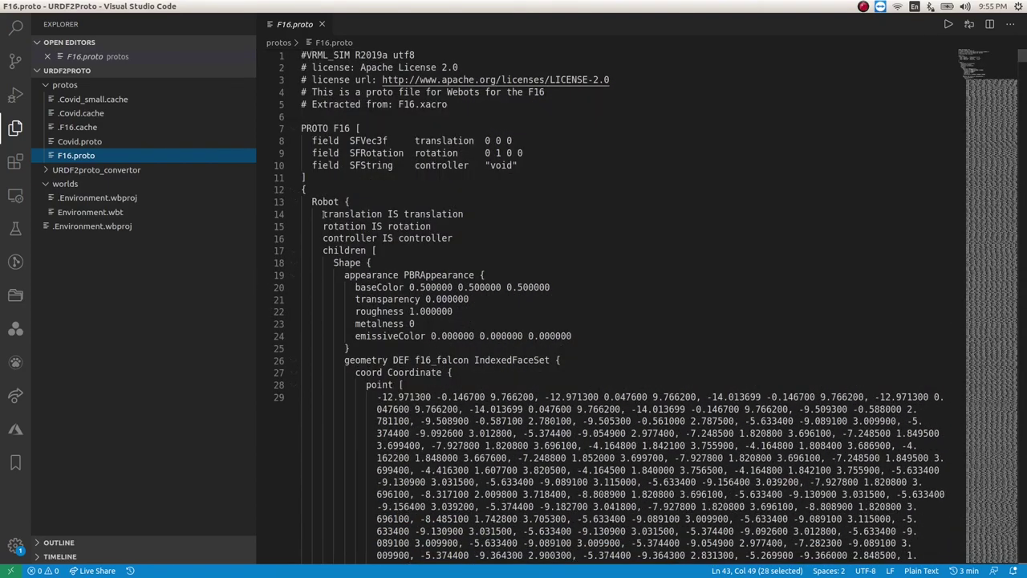
pyautogui.moveTo(323, 214); pyautogui.dragTo(955, 564)
pyautogui.scroll(-10, 1025, 493)
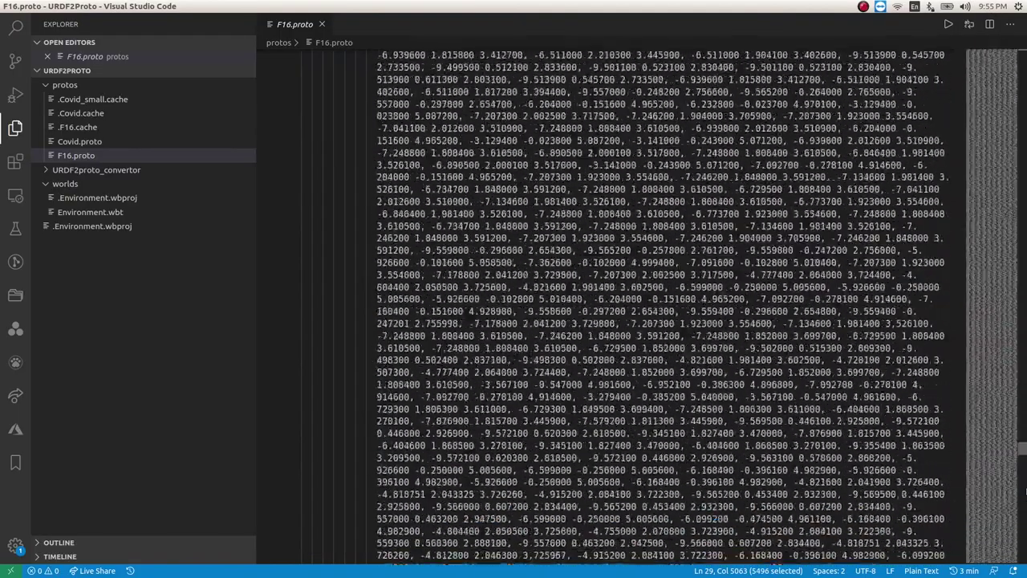
pyautogui.scroll(-15, 1025, 492)
pyautogui.scroll(5, 624, 321)
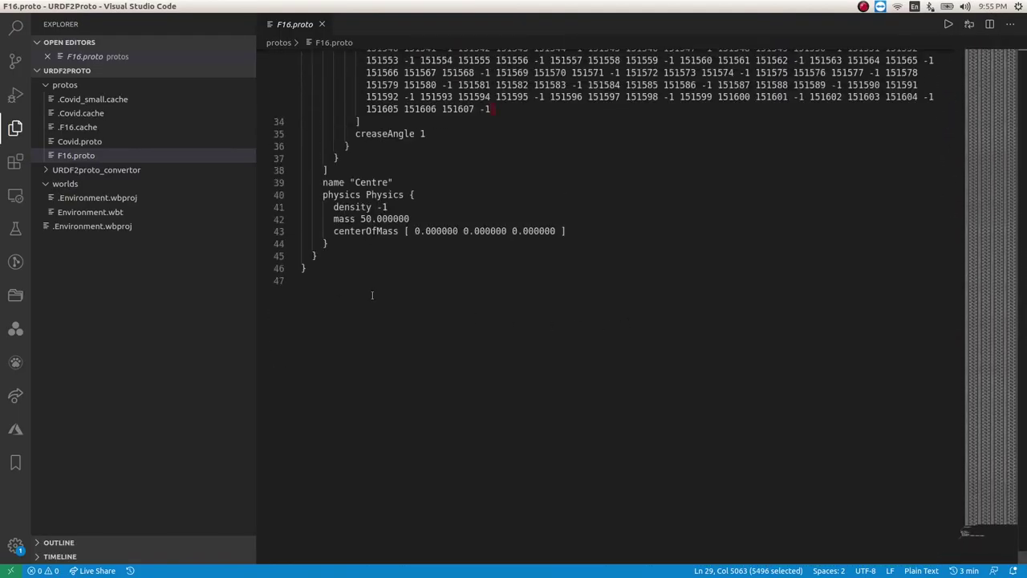
pyautogui.keyDown('shift'); pyautogui.click(320, 262); pyautogui.keyUp('shift')
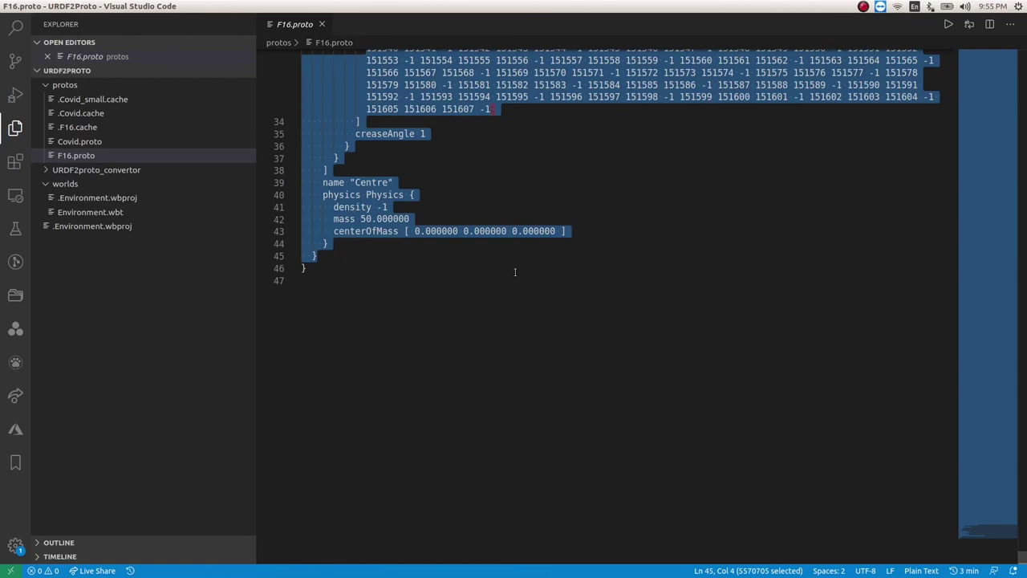
pyautogui.press('Delete')
pyautogui.hotkey('ctrl', 'v')
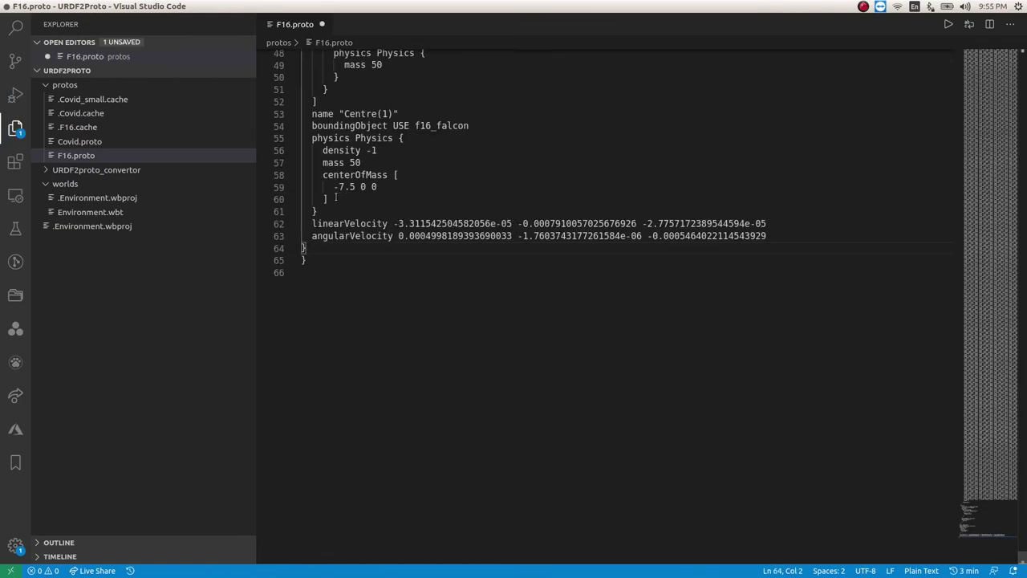
pyautogui.press('Down')
# Save F16.proto, now with centerOfMass -7.5 0 0, and return to Webots
pyautogui.moveTo(993, 522); pyautogui.dragTo(994, 57)
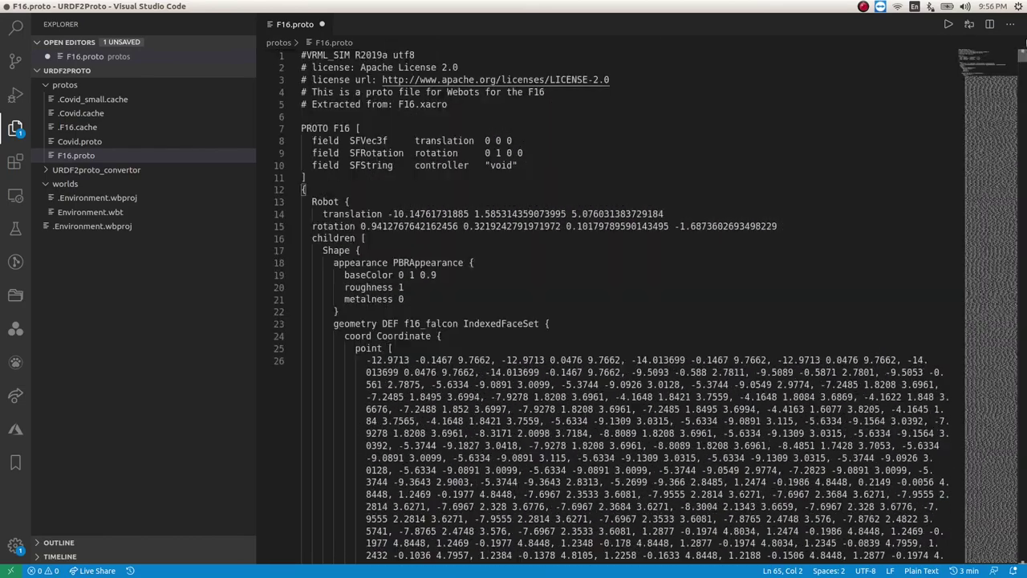
pyautogui.click(316, 188)
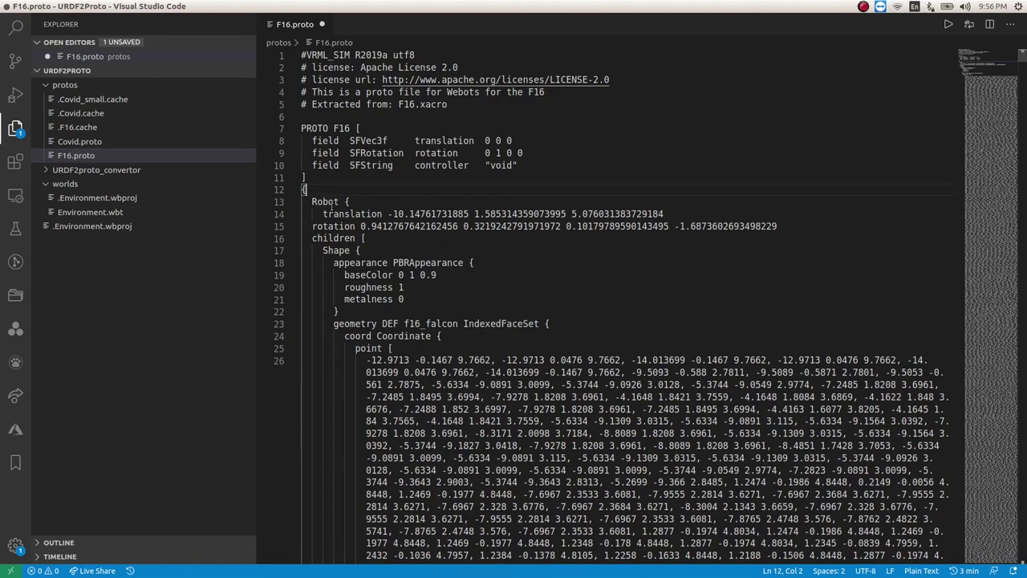
pyautogui.hotkey('ctrl', 's')
pyautogui.click(562, 289)
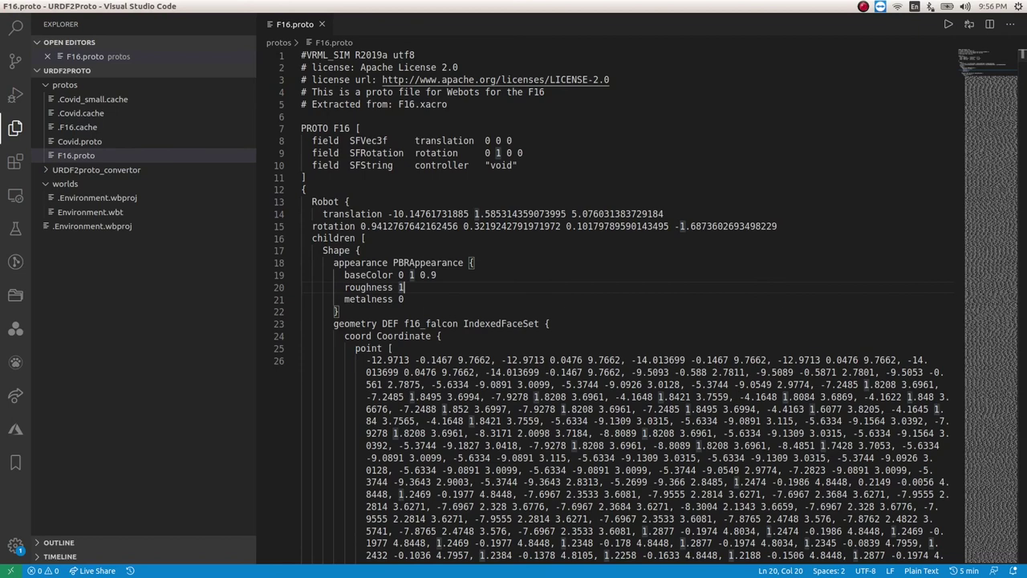
pyautogui.hotkey('alt', 'Tab')
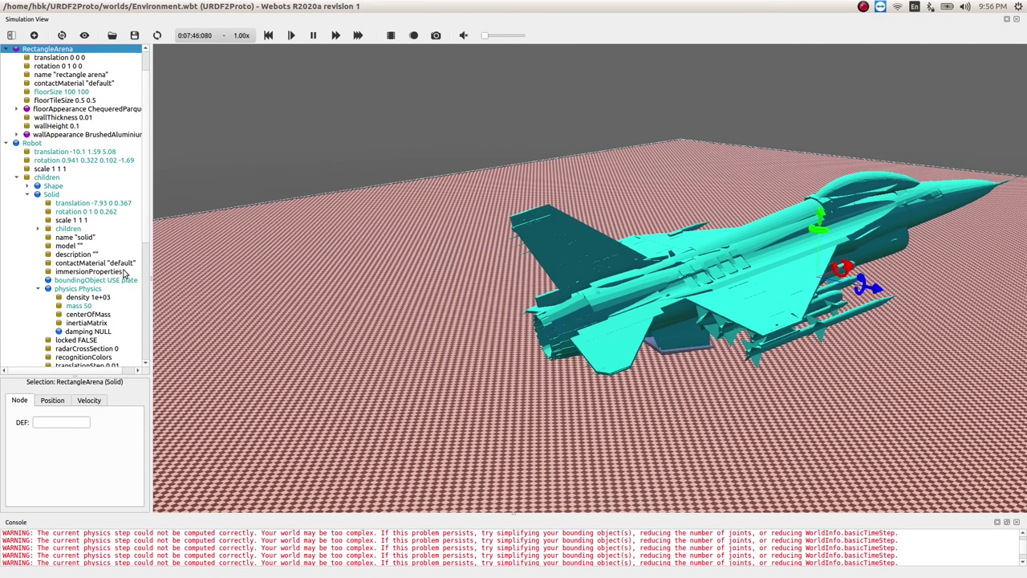
# Collapse the Robot node and reset the simulation to 0:00:00:000
pyautogui.click(6, 143)
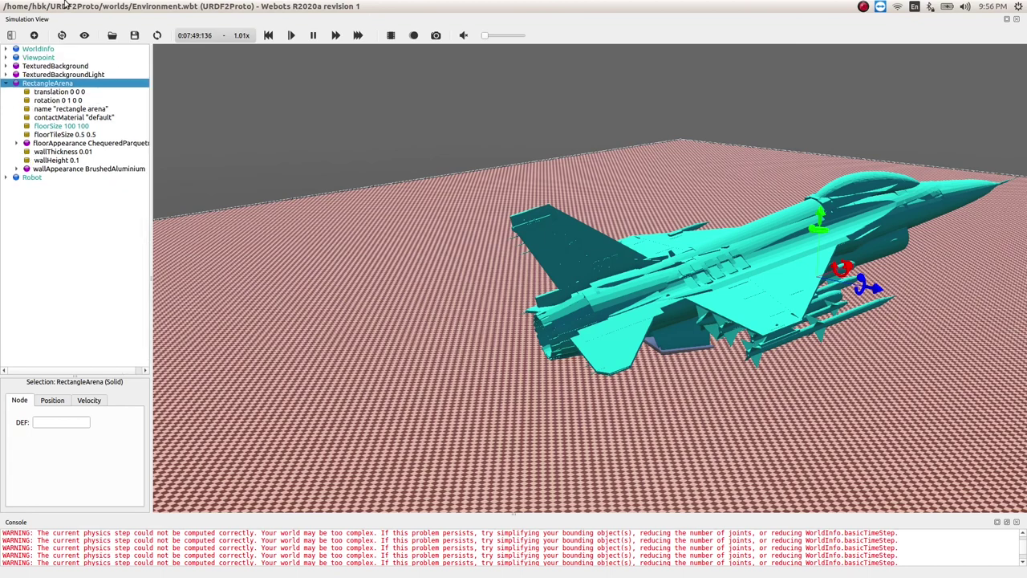
pyautogui.click(314, 37)
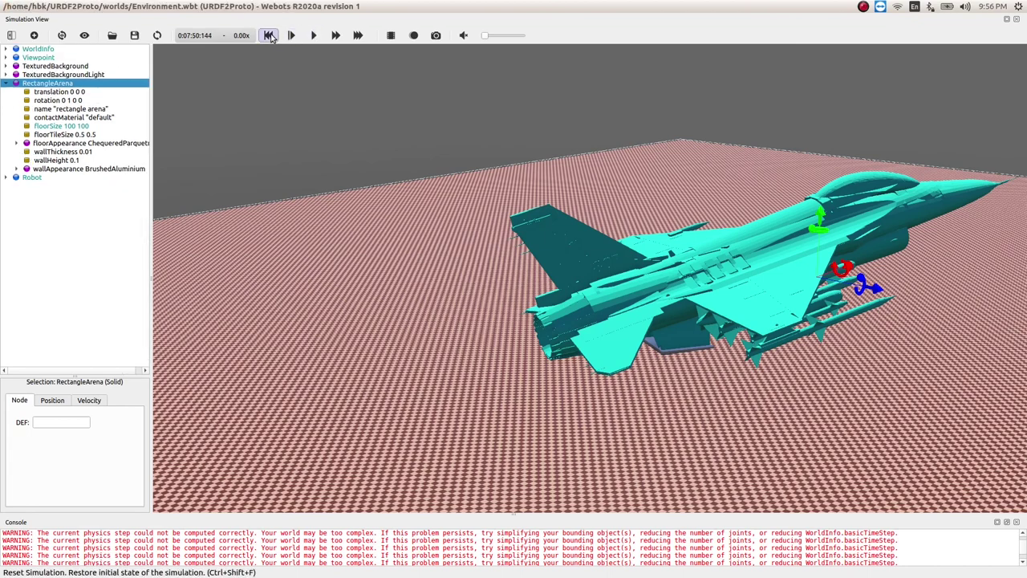
pyautogui.click(268, 35)
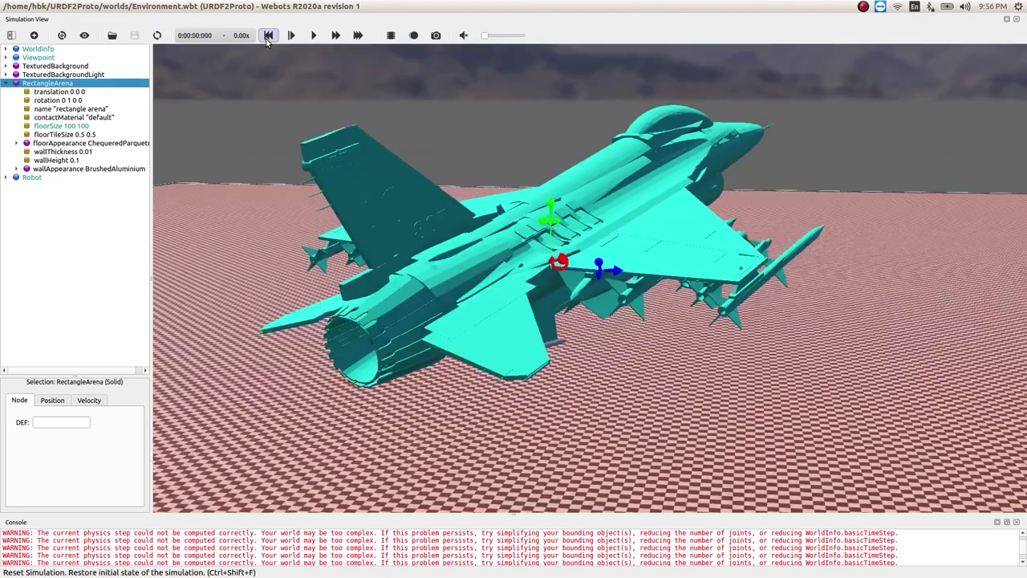
# Move the arena floor to translation 0 0 -1.43 and drag the existing jet off to the right
pyautogui.scroll(-6, 562, 305)
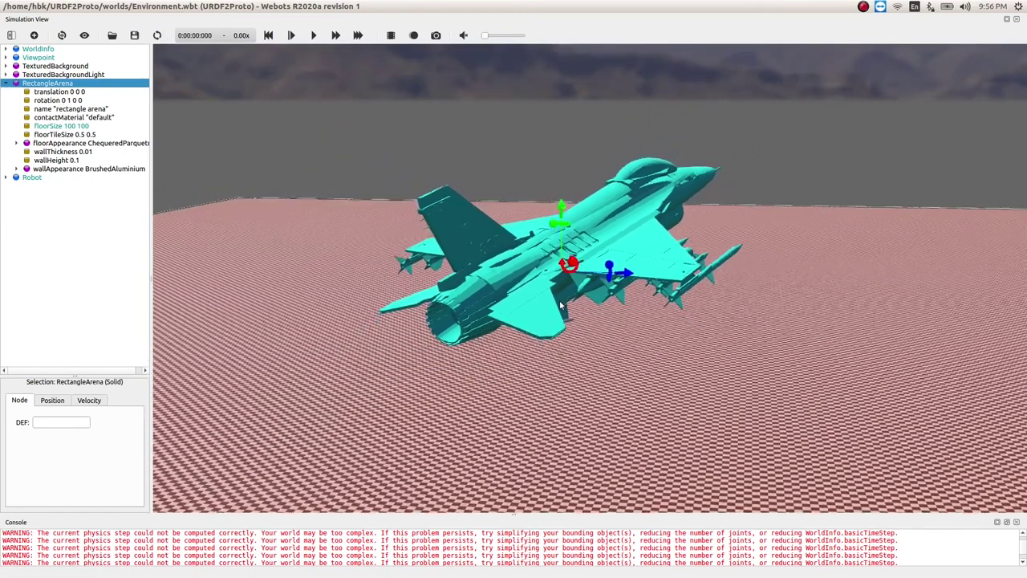
pyautogui.moveTo(634, 274)
pyautogui.mouseDown()
pyautogui.moveTo(800, 284)
pyautogui.moveTo(688, 280)
pyautogui.moveTo(610, 292)
pyautogui.moveTo(623, 259)
pyautogui.mouseUp()
pyautogui.click(624, 258)
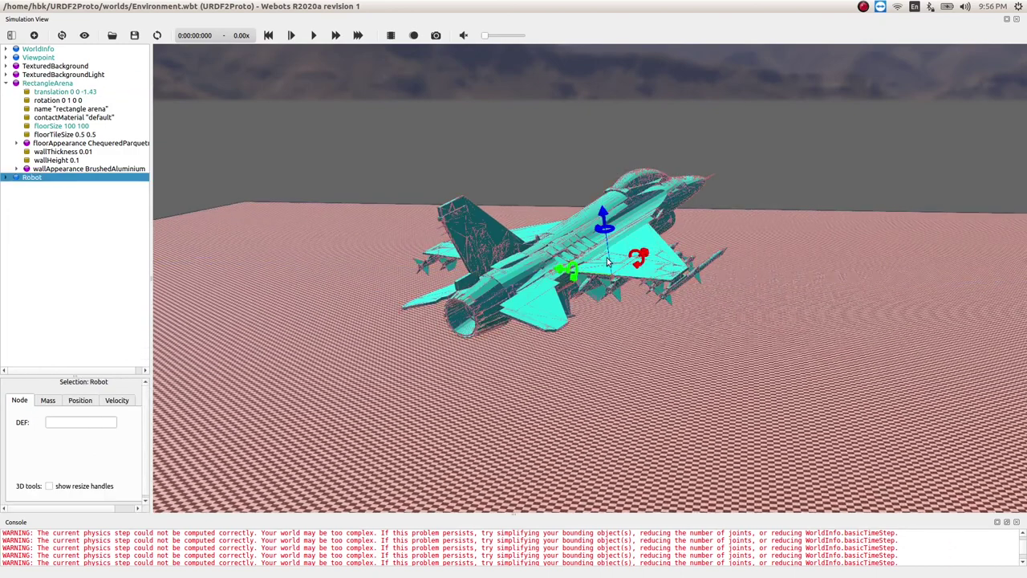
pyautogui.moveTo(559, 277); pyautogui.dragTo(854, 299)
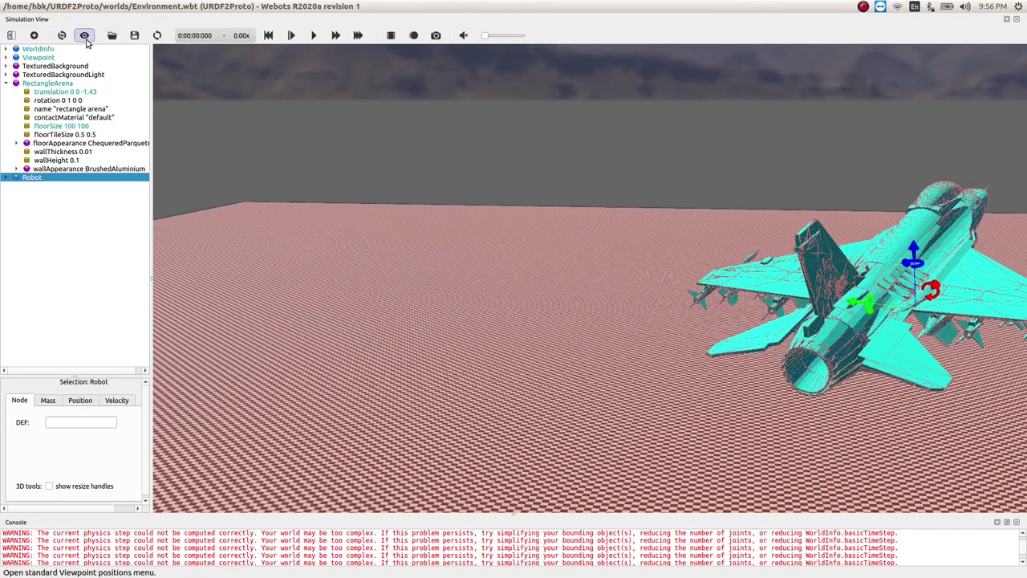
# Add the F16 proto from the current project's PROTO nodes to the world
pyautogui.click(33, 36)
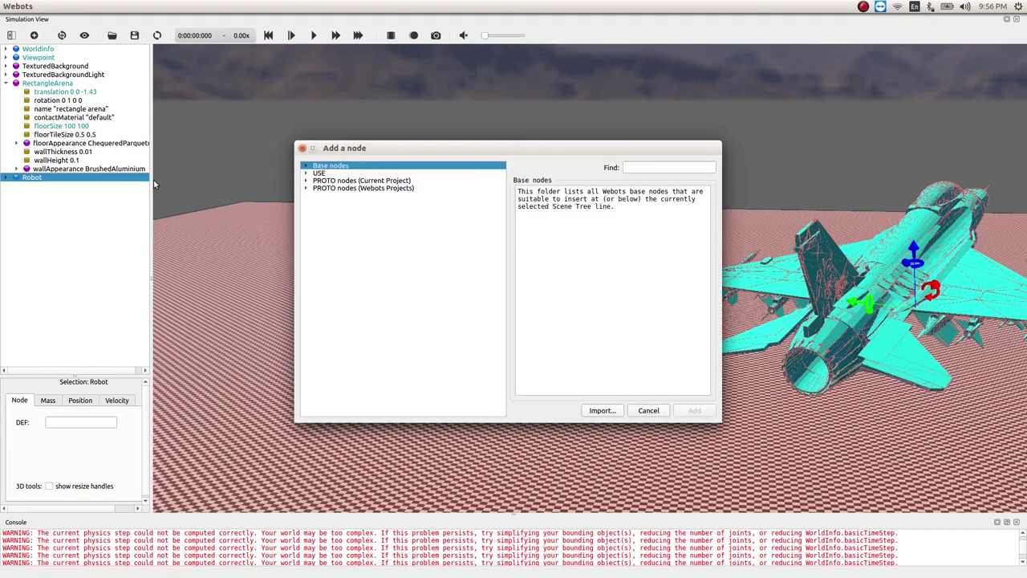
pyautogui.click(306, 181)
pyautogui.click(353, 197)
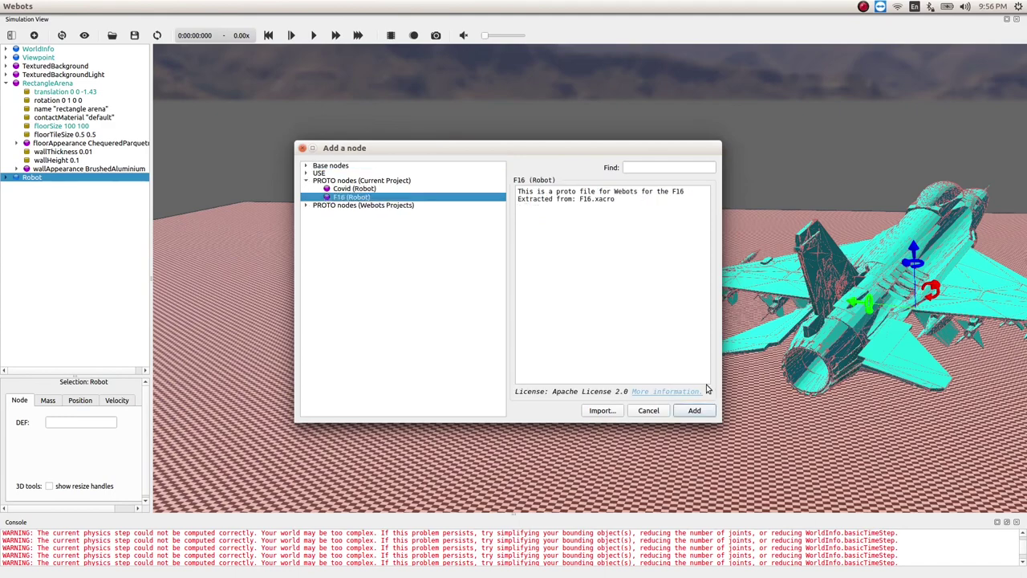
pyautogui.click(695, 410)
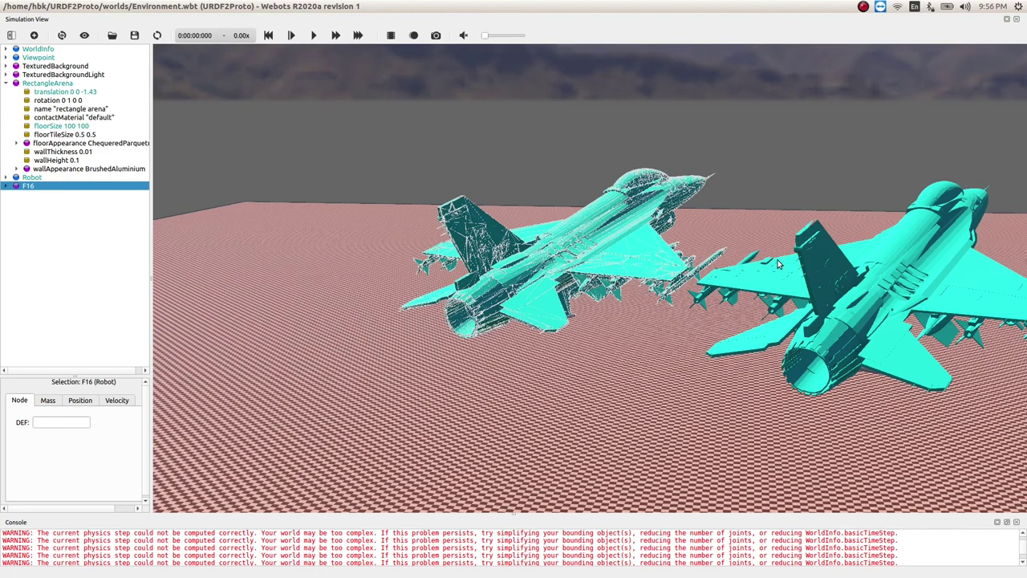
# Run the simulation and view the F16 jets from below, above, the side and behind
pyautogui.moveTo(577, 309)
pyautogui.mouseDown()
pyautogui.moveTo(581, 208)
pyautogui.moveTo(575, 313)
pyautogui.mouseUp()
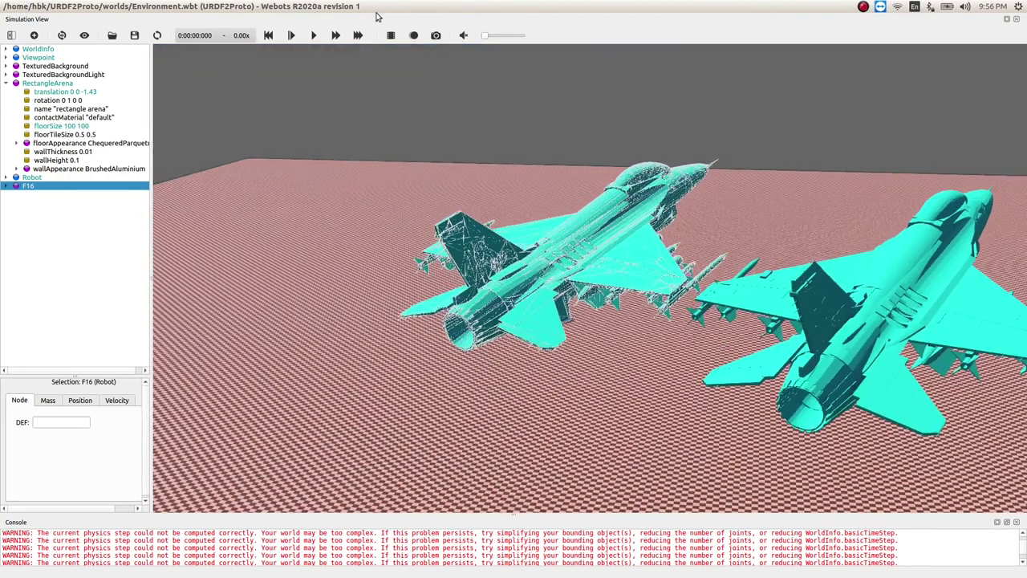
pyautogui.click(313, 36)
pyautogui.scroll(2, 596, 285)
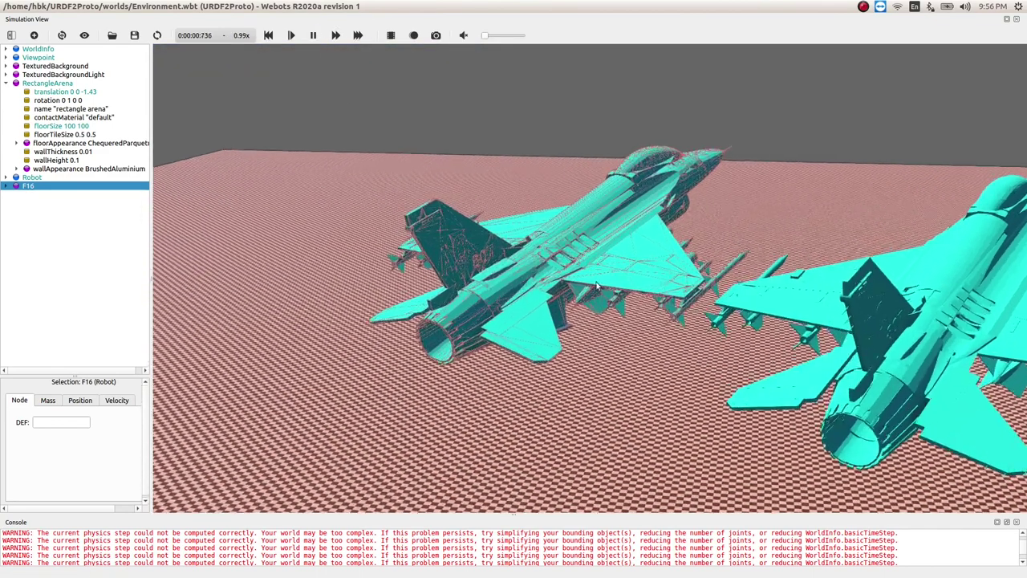
pyautogui.moveTo(596, 286); pyautogui.dragTo(641, 305)
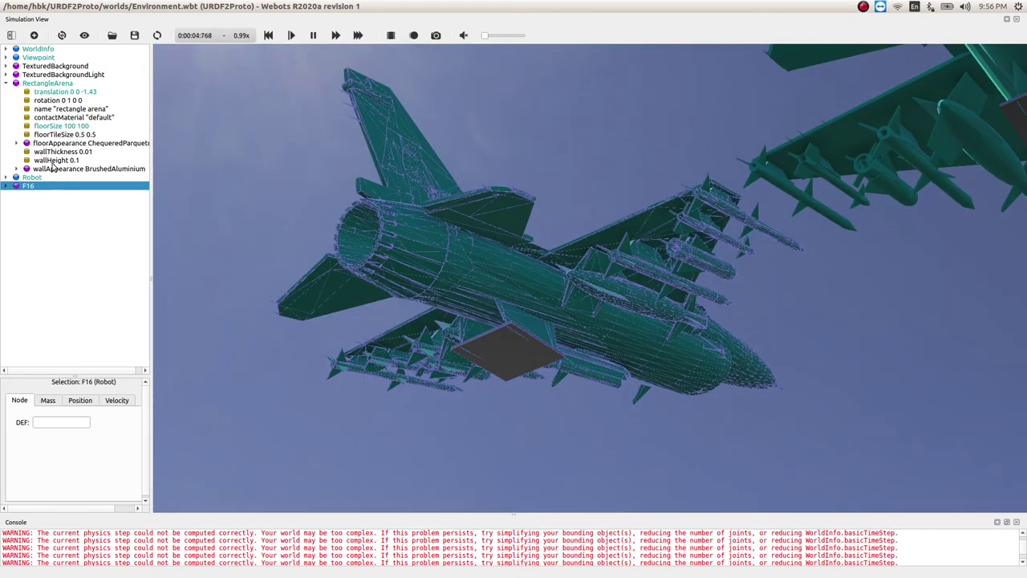
pyautogui.moveTo(498, 273); pyautogui.dragTo(522, 347)
pyautogui.moveTo(641, 279); pyautogui.dragTo(630, 239)
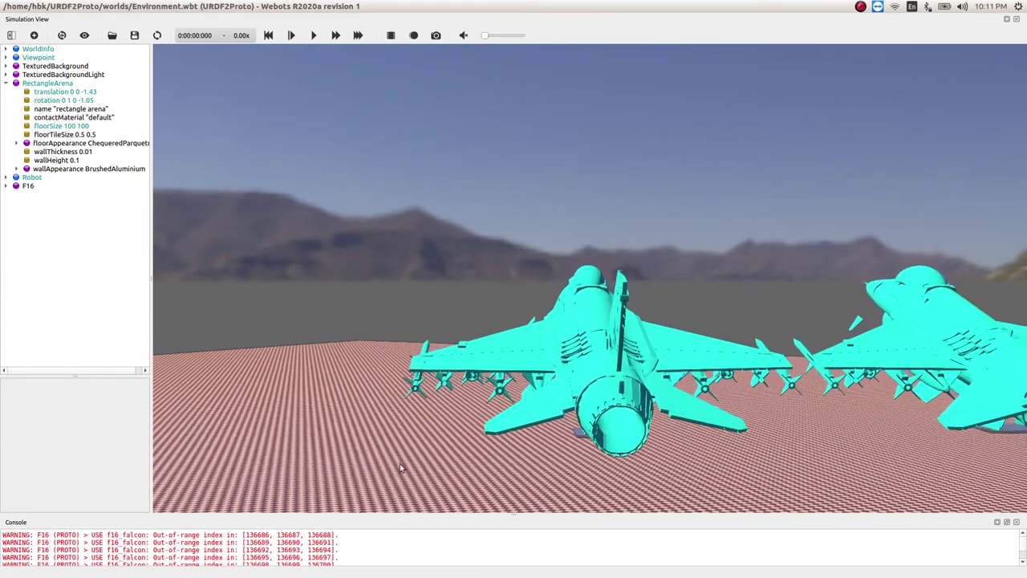
pyautogui.moveTo(400, 463); pyautogui.dragTo(568, 381)
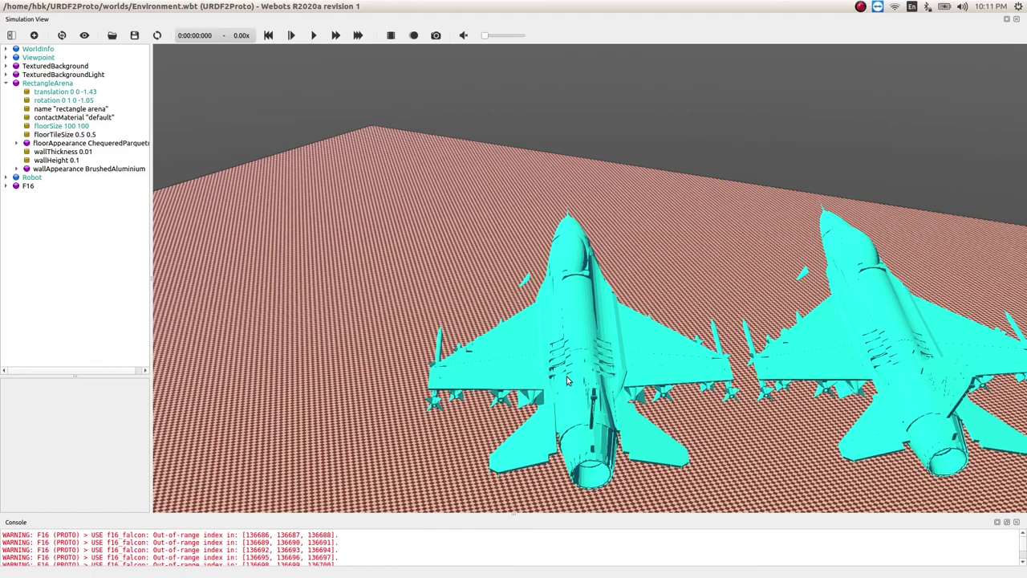
# Turn the view so the jets lie diagonally and zoom in close on the F16's nose surface
pyautogui.scroll(4, 616, 226)
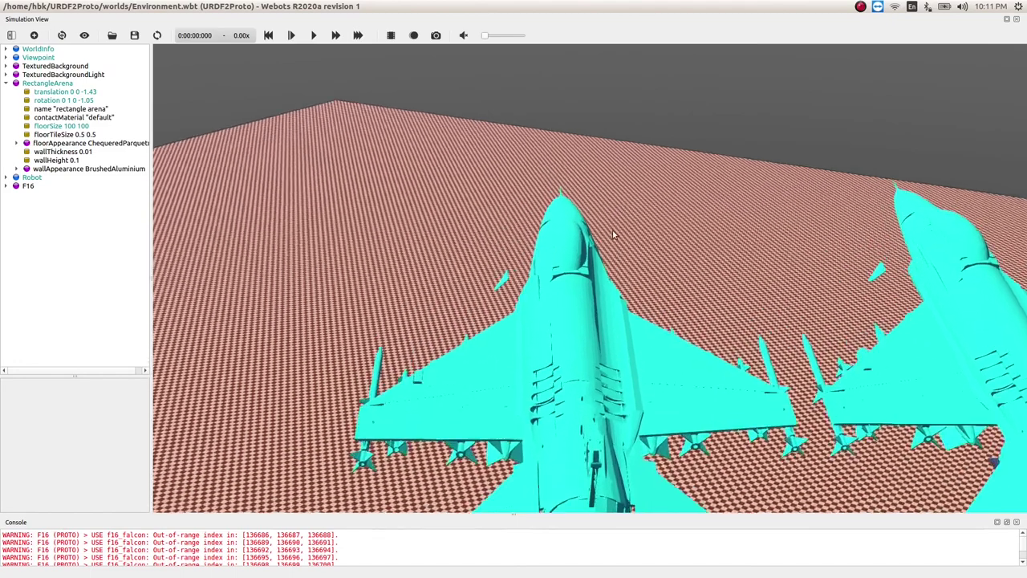
pyautogui.moveTo(613, 234); pyautogui.dragTo(433, 222)
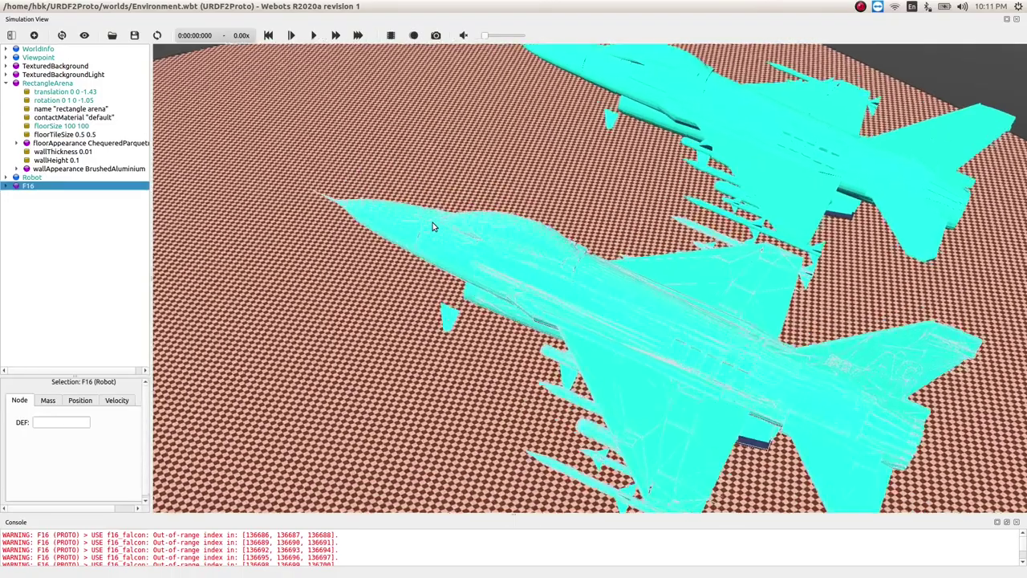
pyautogui.scroll(5, 433, 222)
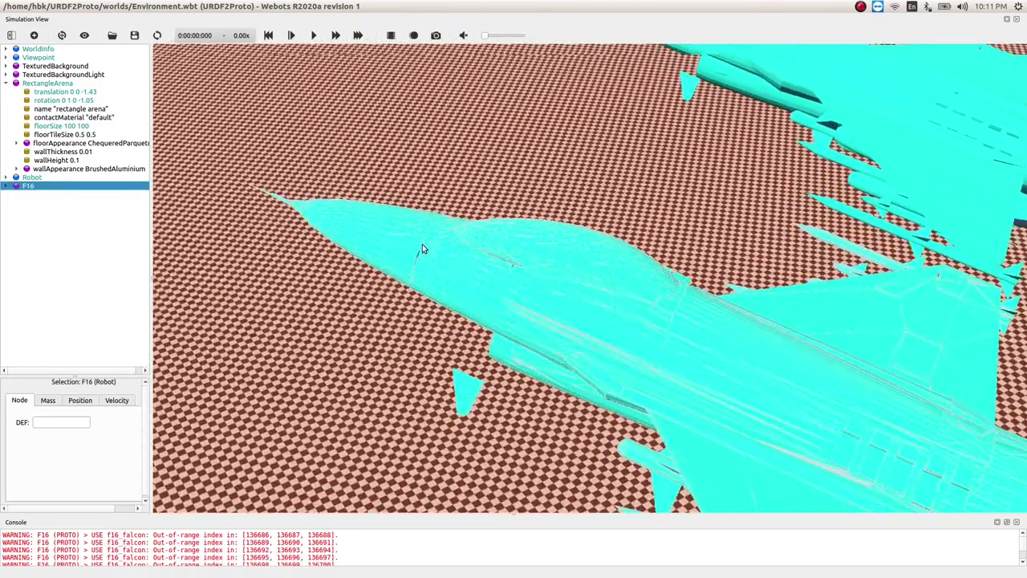
pyautogui.scroll(5, 422, 248)
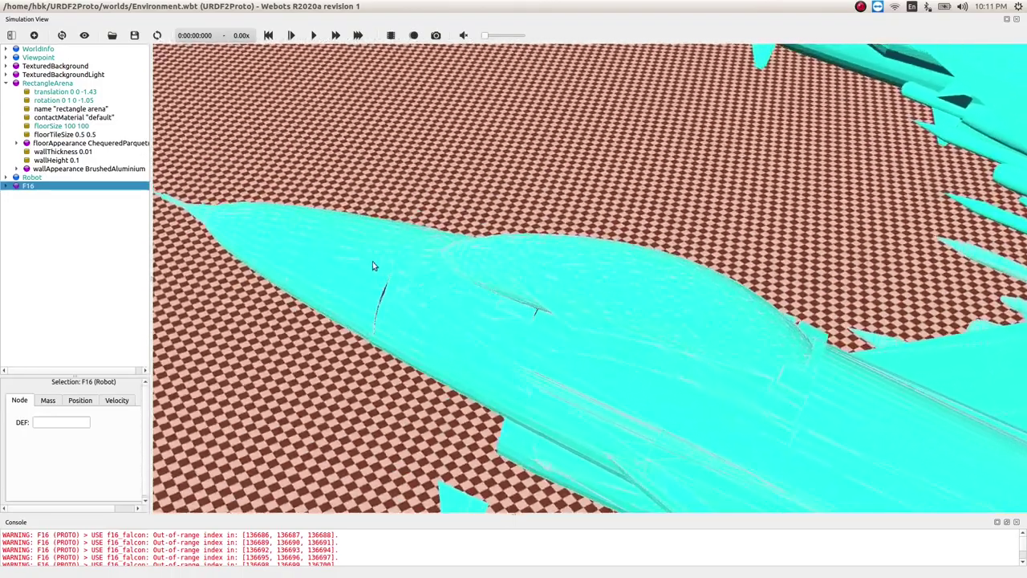
pyautogui.scroll(5, 372, 266)
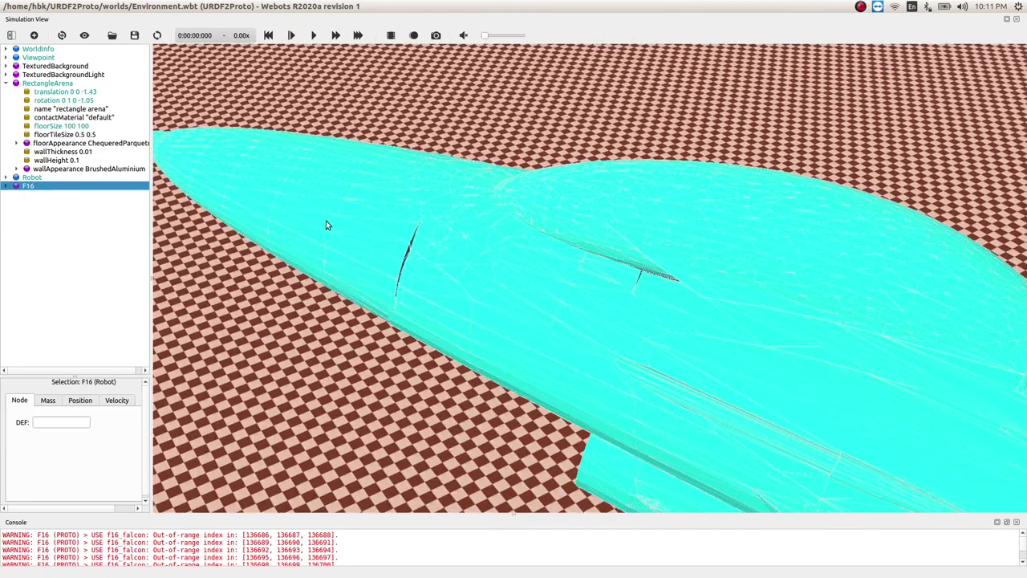
pyautogui.scroll(5, 402, 227)
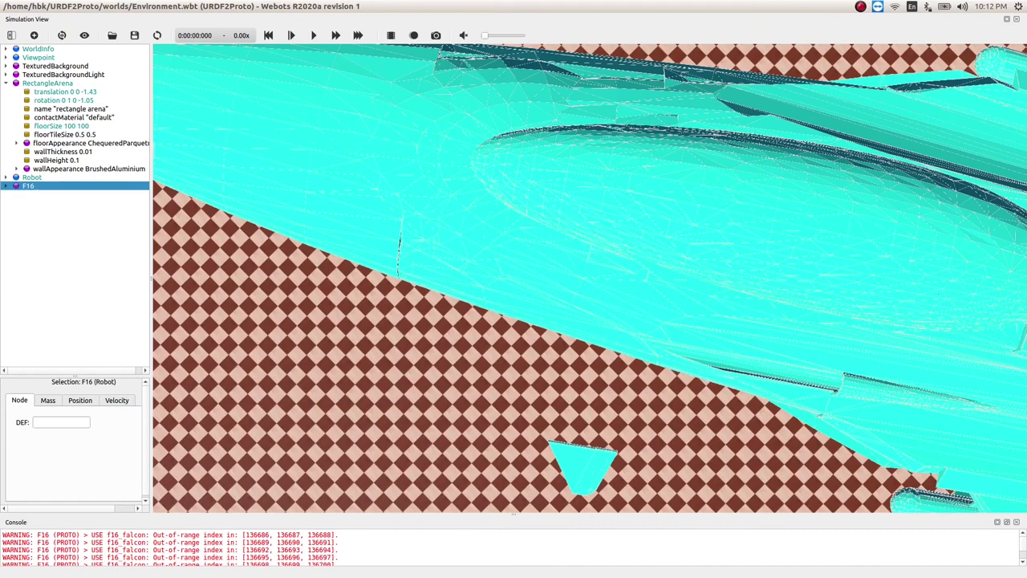
# Close Environment.wbt and select F16.proto's first point triple -12.9713 -0.1467 9.7662 on line 26
pyautogui.hotkey('alt', 'Tab')
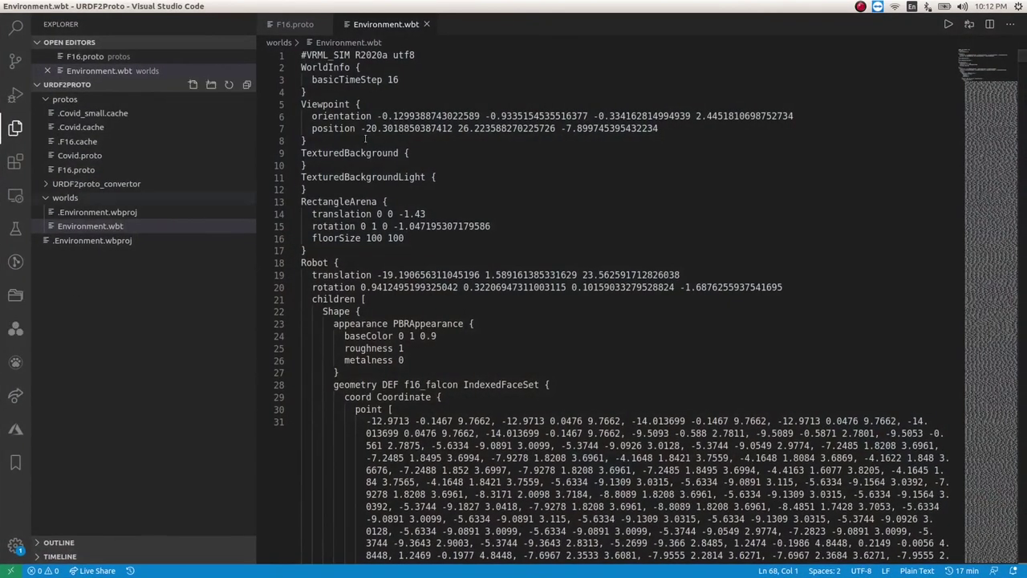
pyautogui.click(428, 25)
pyautogui.scroll(10, 1012, 425)
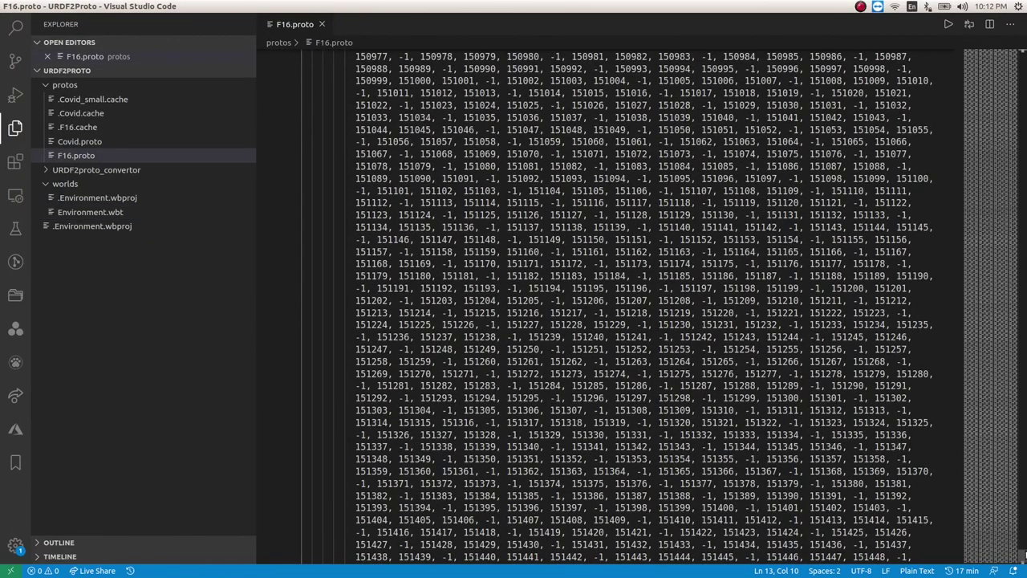
pyautogui.scroll(20, 686, 183)
pyautogui.scroll(20, 686, 183)
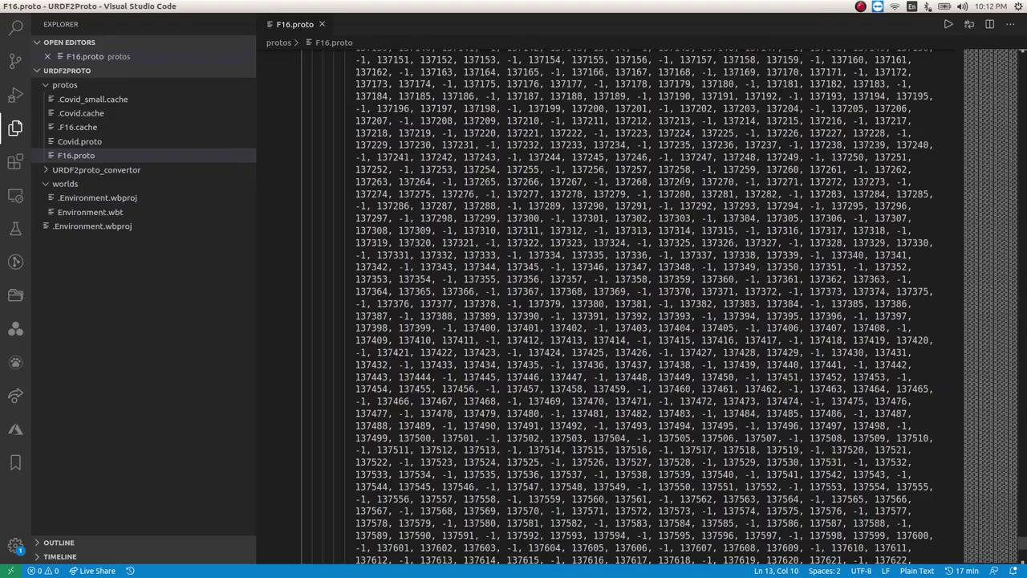
pyautogui.scroll(10, 683, 181)
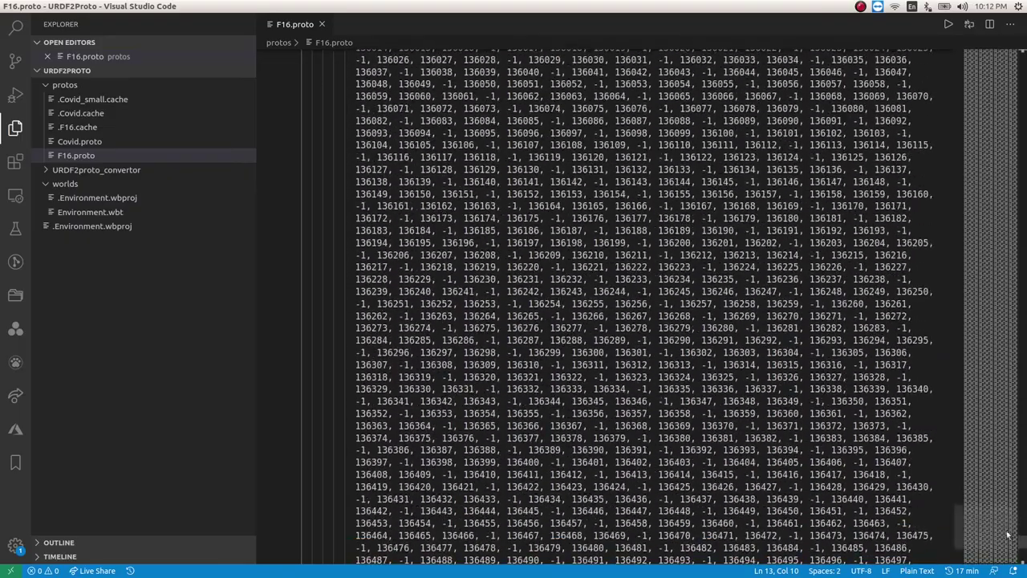
pyautogui.moveTo(1019, 536); pyautogui.dragTo(1024, 42)
pyautogui.scroll(-3, 434, 287)
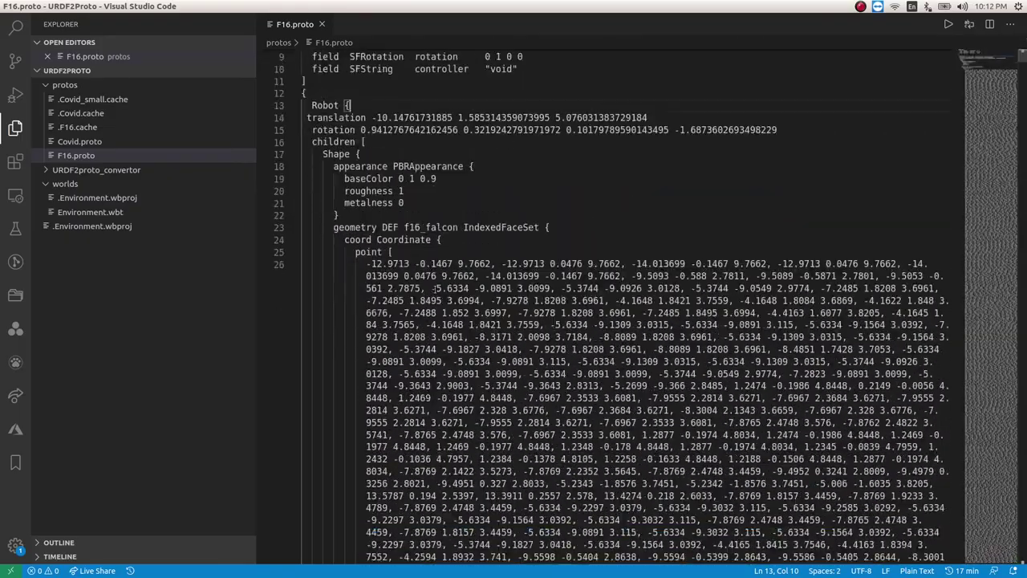
pyautogui.moveTo(367, 266); pyautogui.dragTo(493, 265)
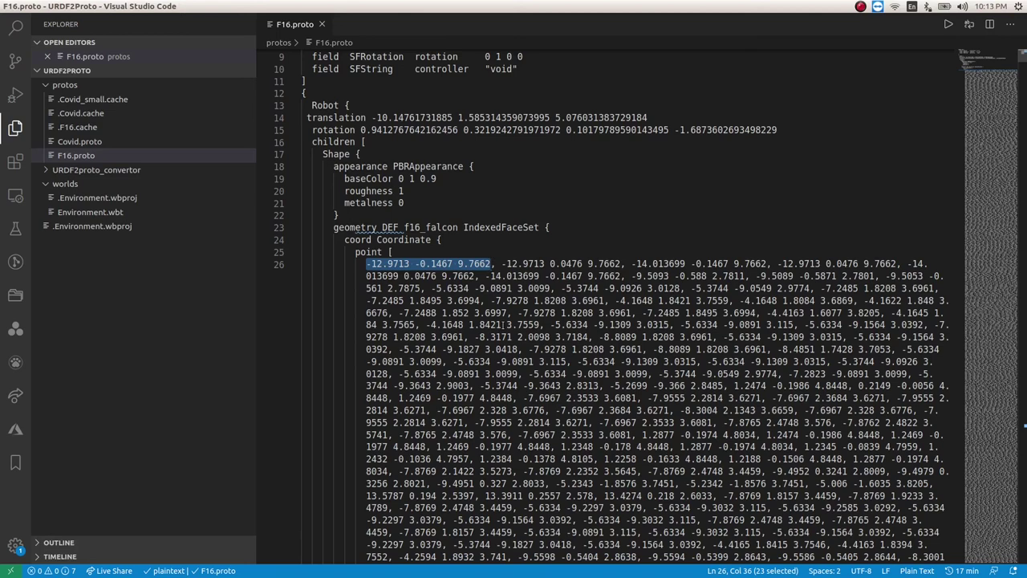
# Delete the point block from line 26 so the list starts -1.8711 3.6501 2.1754, then save
pyautogui.click(442, 288)
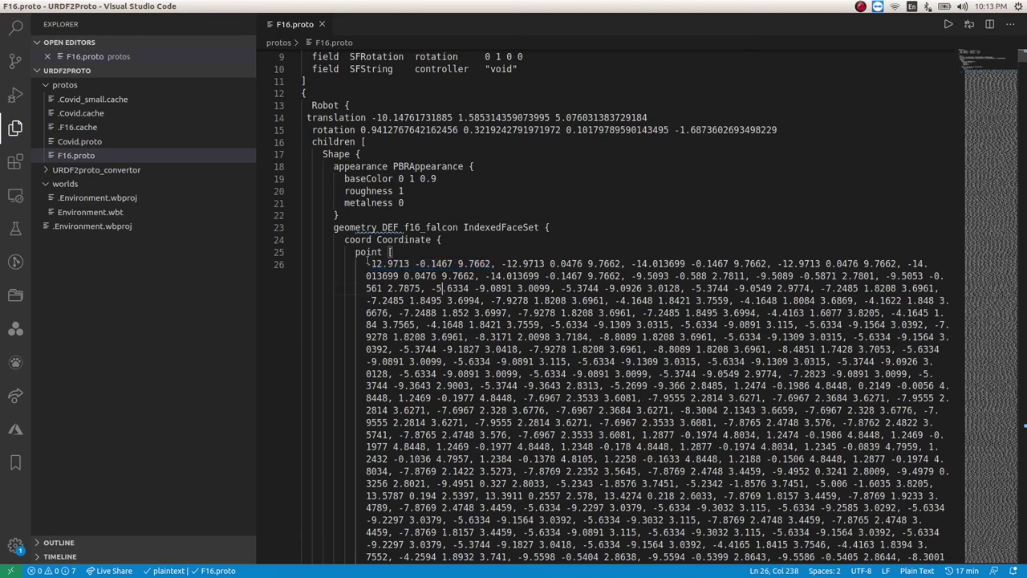
pyautogui.moveTo(362, 263); pyautogui.dragTo(697, 446)
pyautogui.scroll(-6, 603, 353)
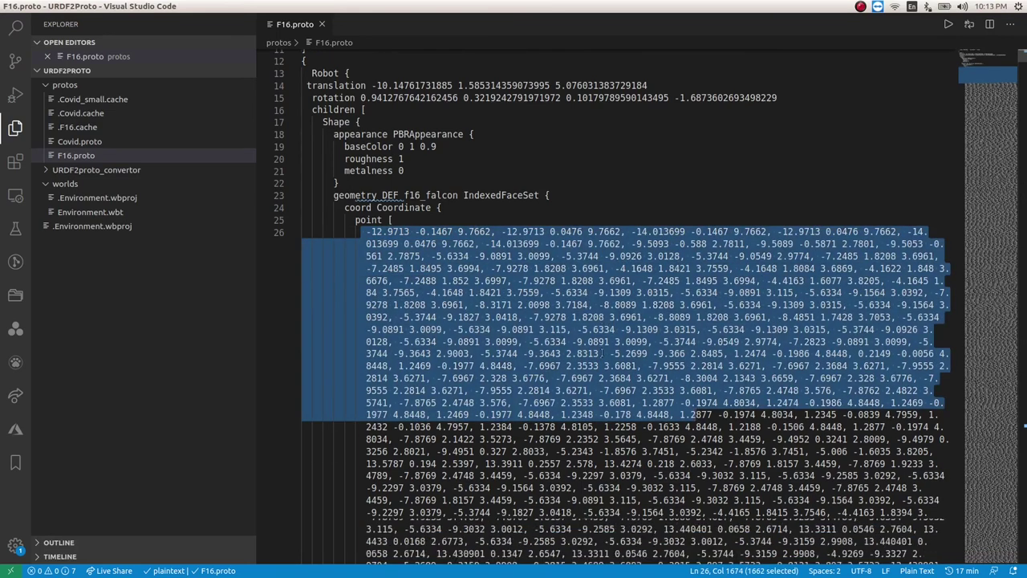
pyautogui.scroll(-20, 602, 353)
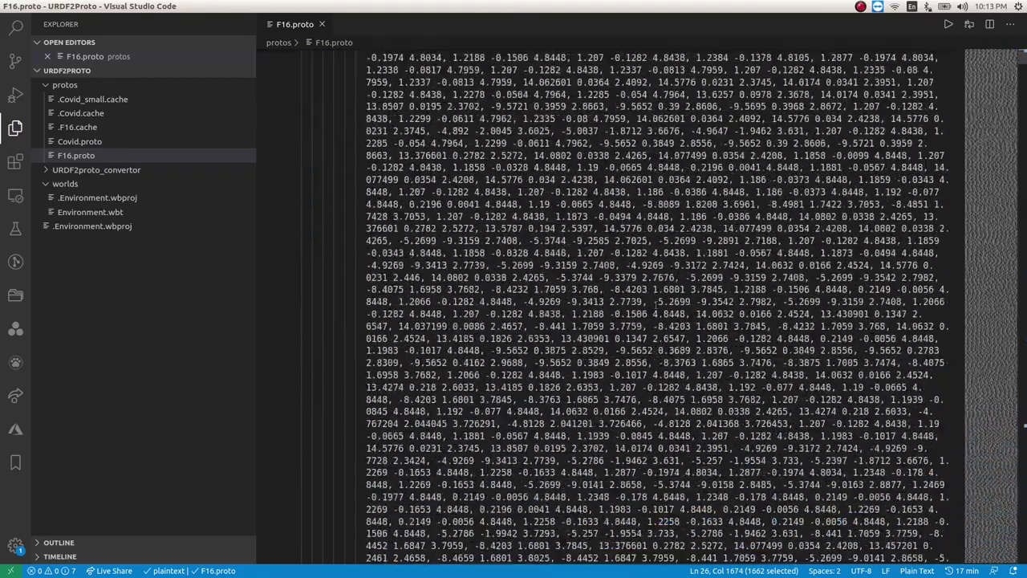
pyautogui.moveTo(1022, 56); pyautogui.dragTo(1022, 132)
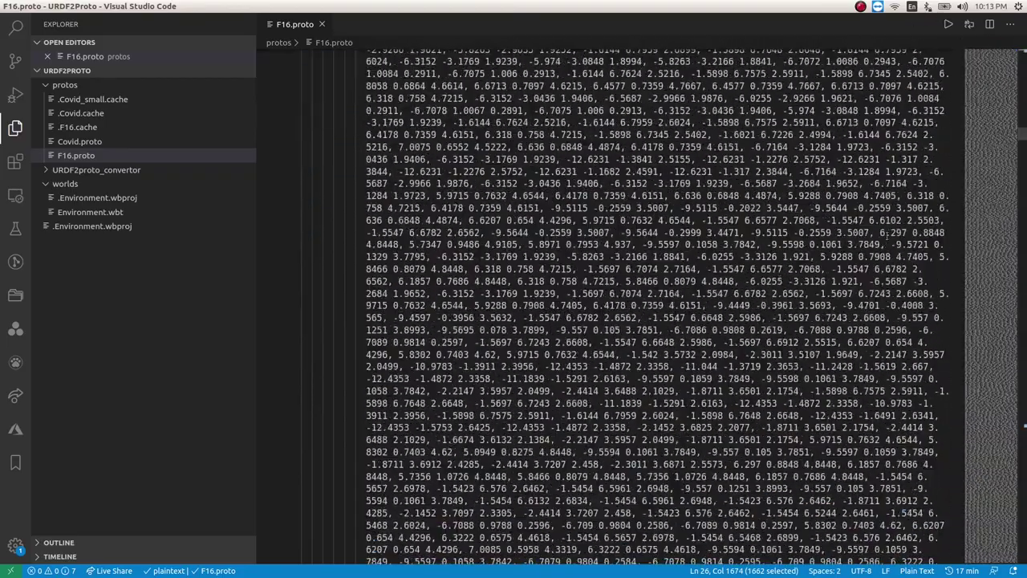
pyautogui.keyDown('shift'); pyautogui.click(686, 393); pyautogui.keyUp('shift')
pyautogui.press('BackSpace')
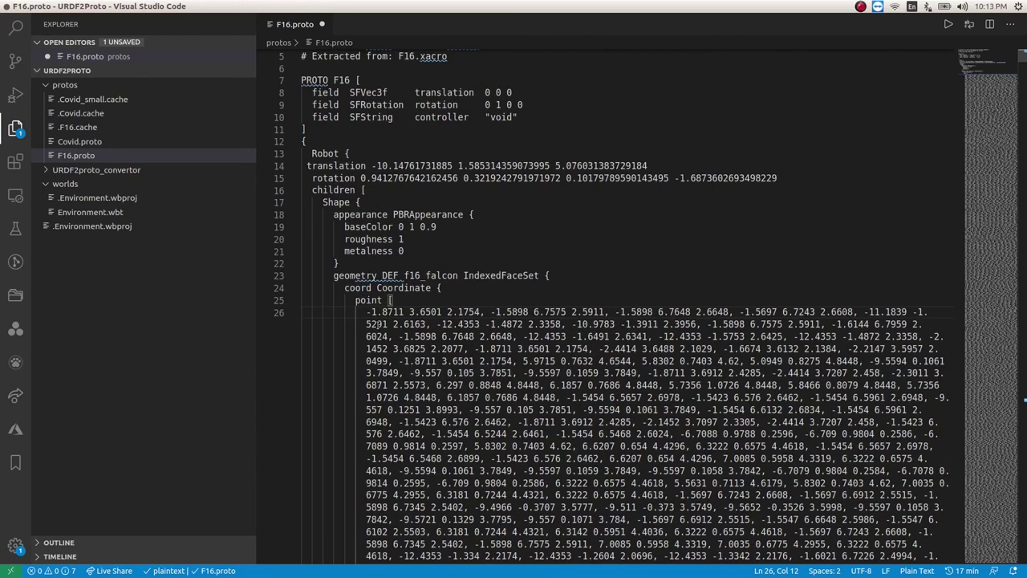
pyautogui.hotkey('ctrl', 's')
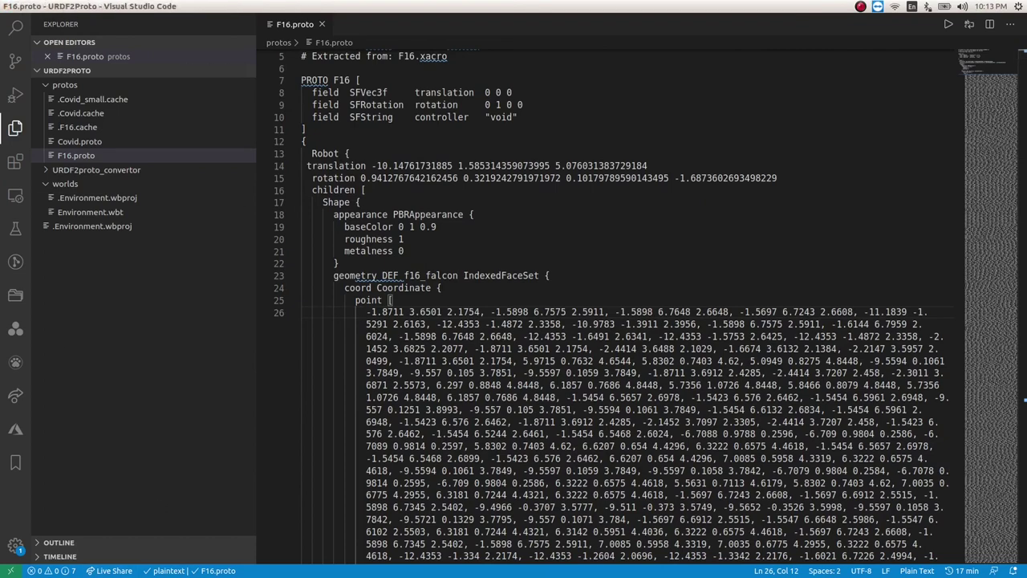
# Delete the old F16 in Webots and add a fresh F16 (Robot) proto from the current project
pyautogui.hotkey('alt', 'Tab')
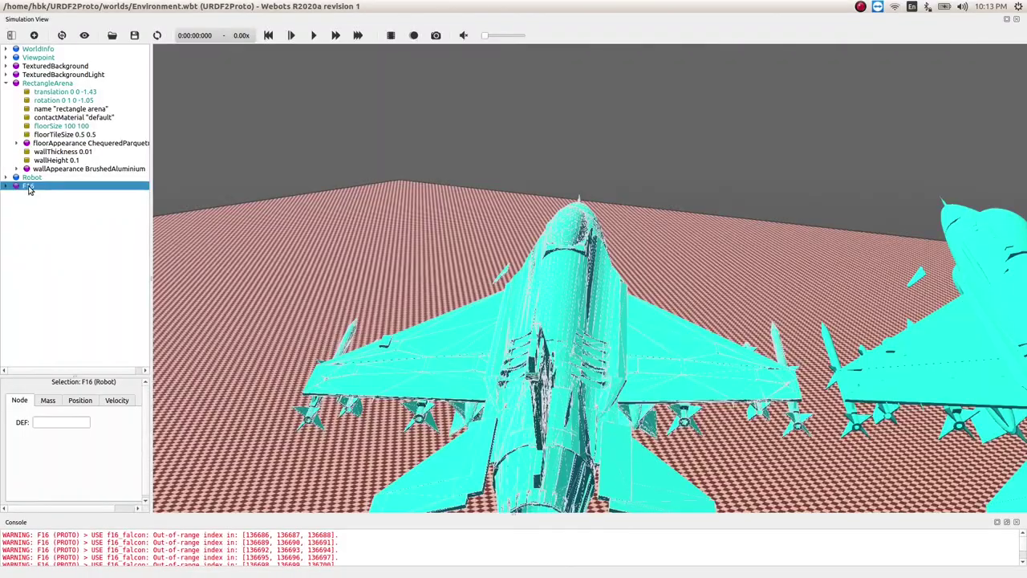
pyautogui.press('Delete')
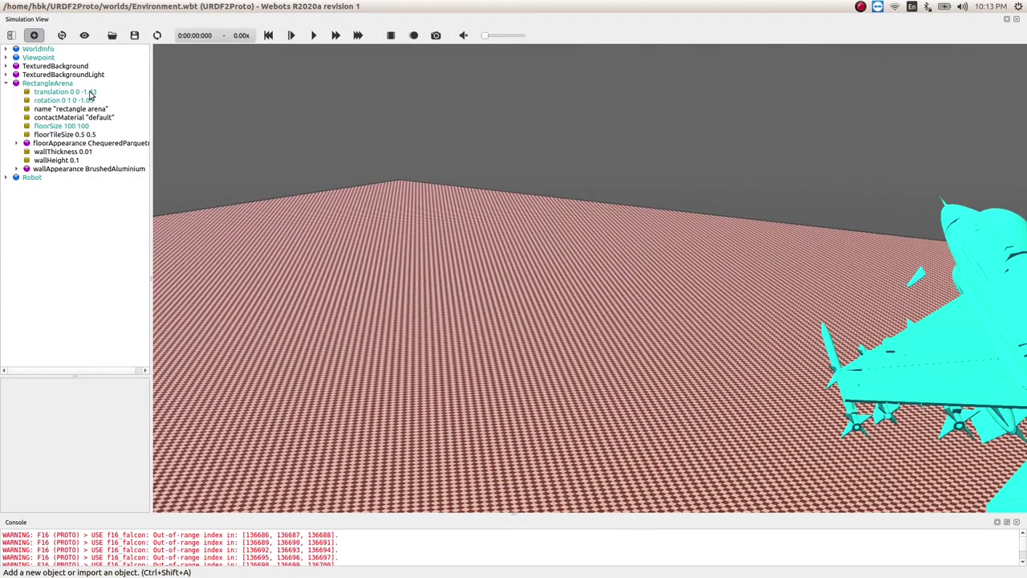
pyautogui.hotkey('ctrl', 'shift', 'a')
pyautogui.click(306, 180)
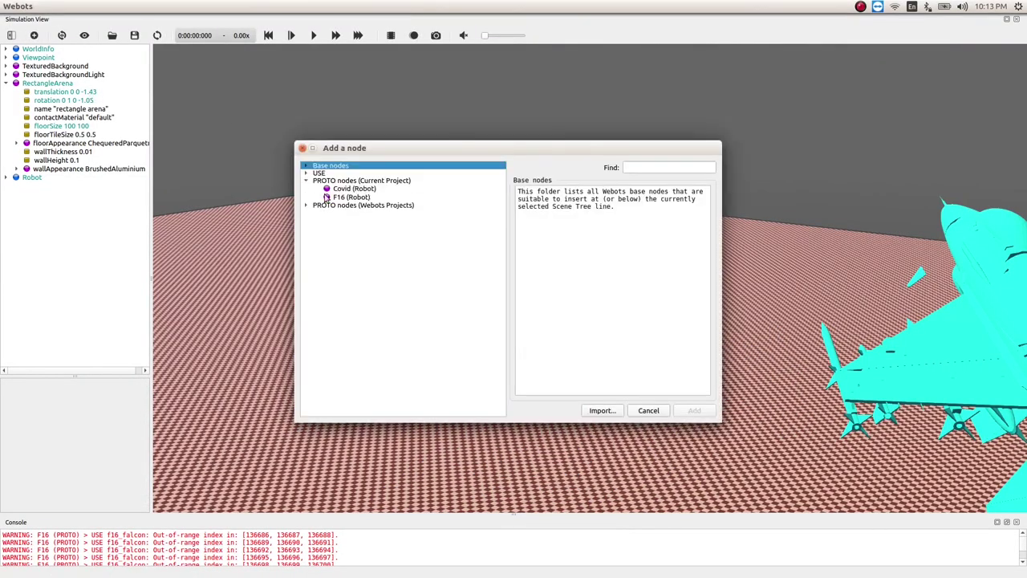
pyautogui.click(342, 198)
pyautogui.click(694, 410)
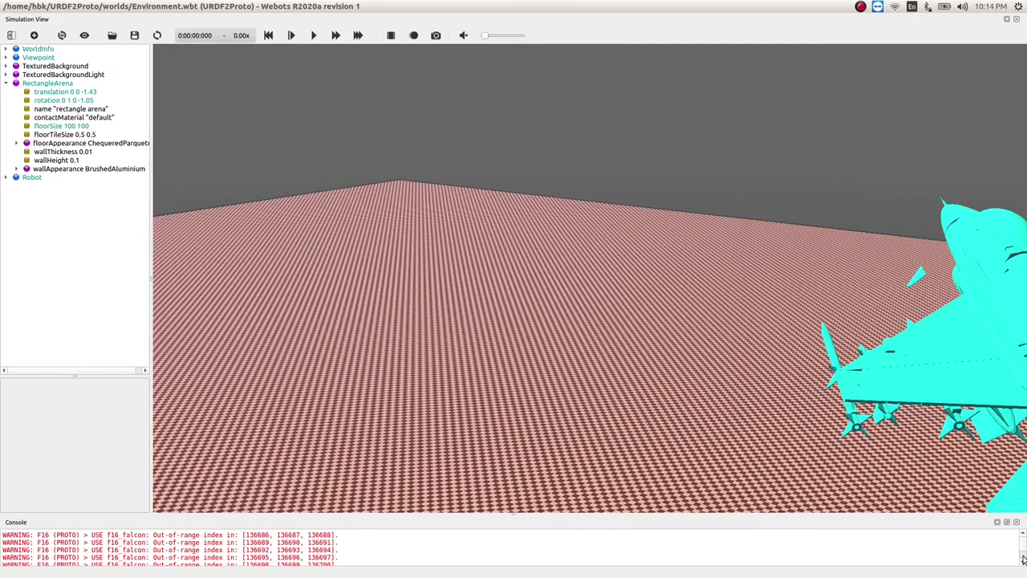
# Orbit and move closer to inspect the distorted, spiky low-detail F16 mesh
pyautogui.moveTo(589, 257); pyautogui.dragTo(521, 344)
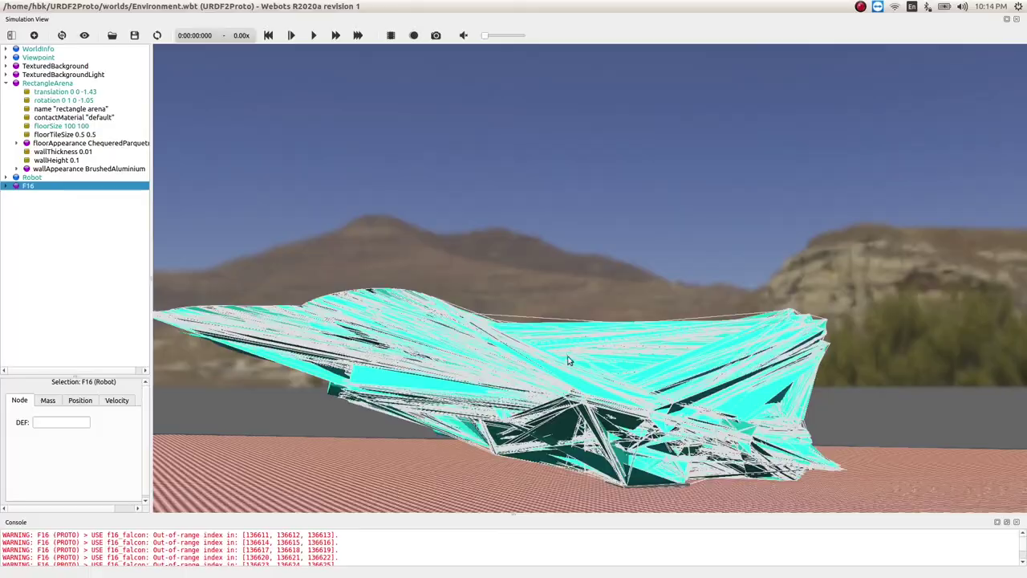
pyautogui.moveTo(563, 346); pyautogui.dragTo(790, 365)
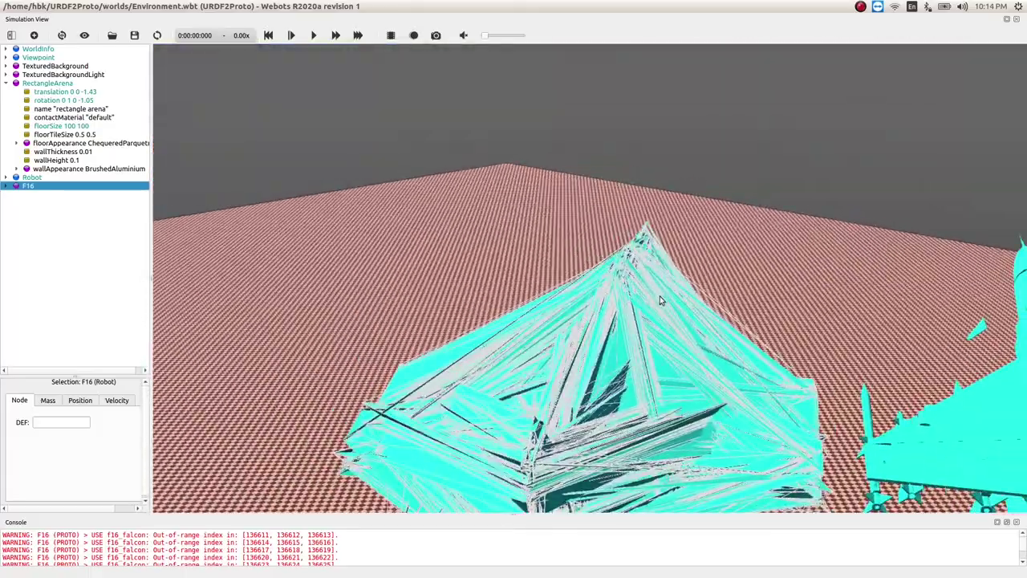
pyautogui.moveTo(660, 296); pyautogui.dragTo(660, 383)
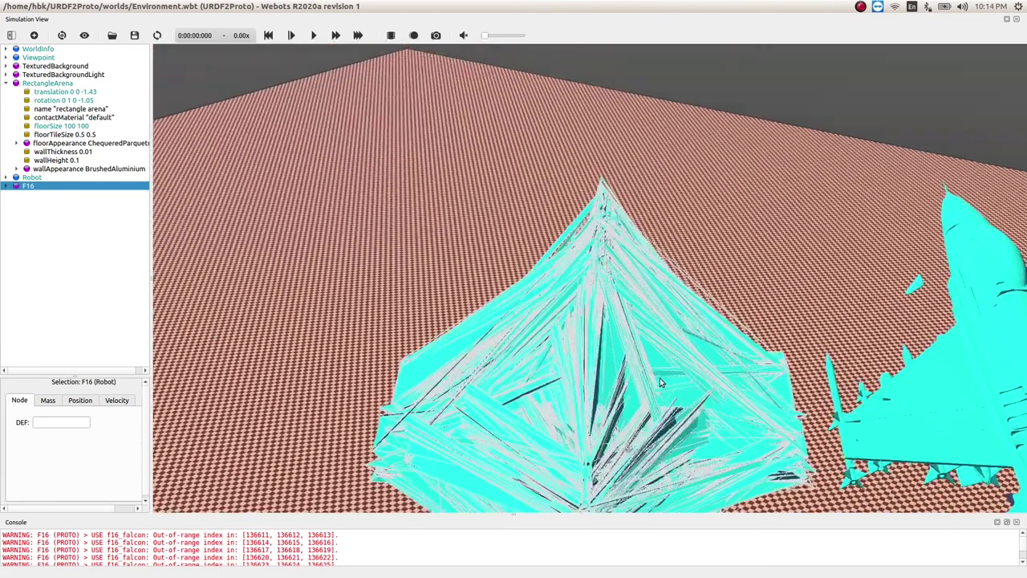